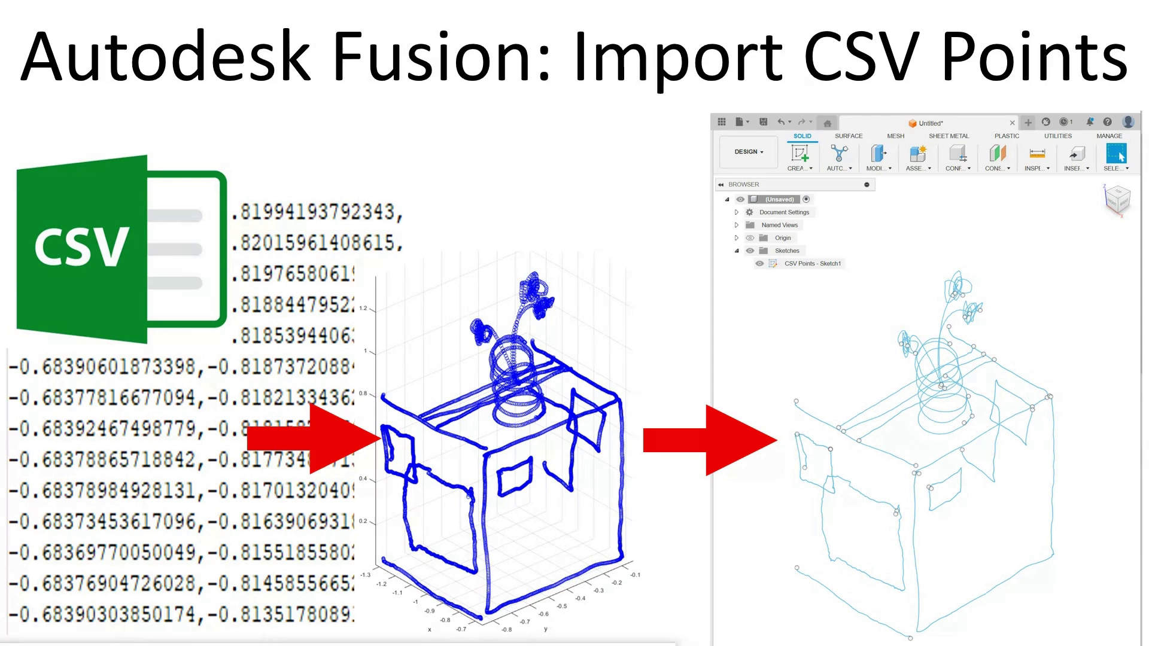
Step: Switch to File Explorer and open sketcher_vr_BoxVaseFlowers.csv from the csvExamples folder in Notepad++
key(alt+Tab)
drag(169, 58, 180, 97)
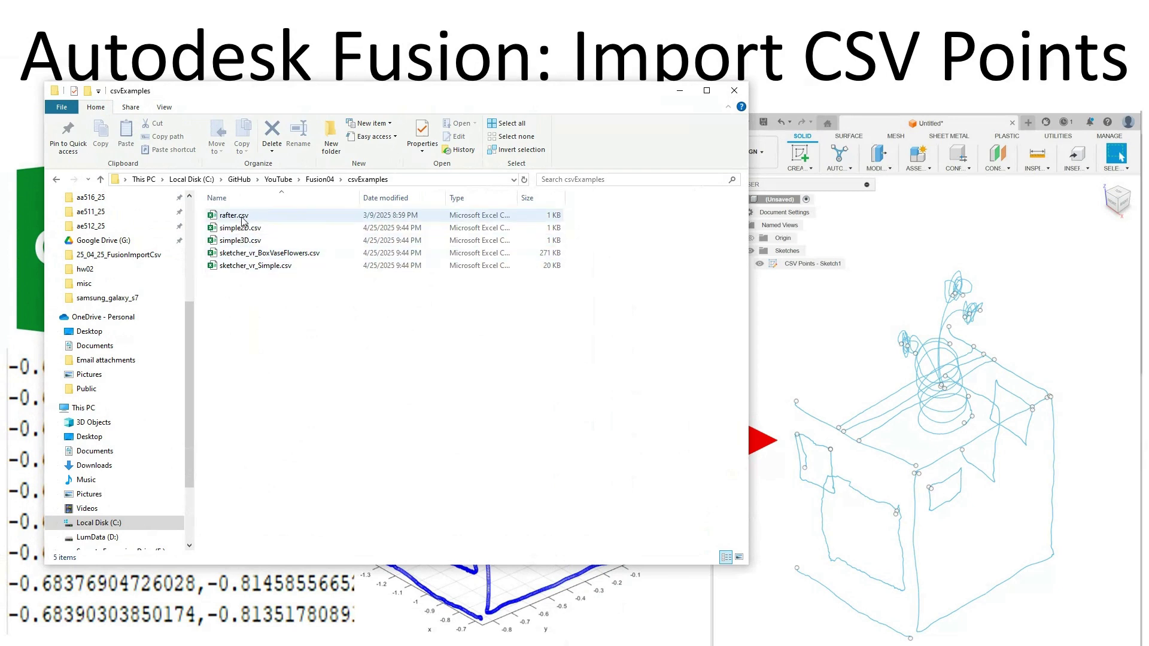
click(263, 253)
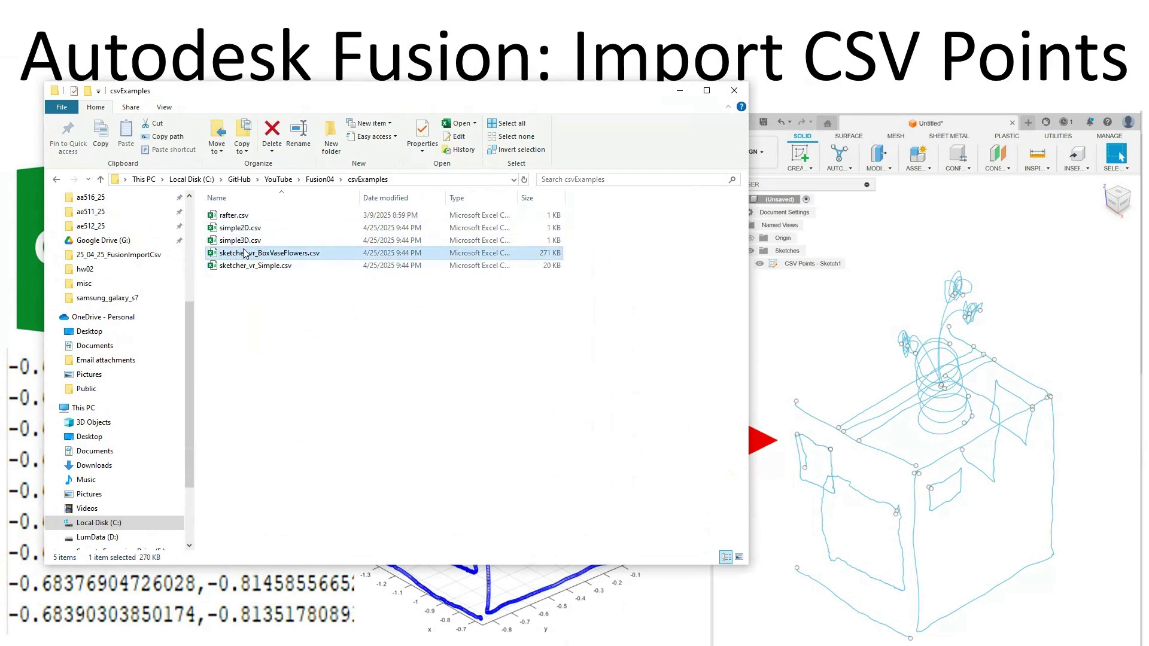
right_click(245, 255)
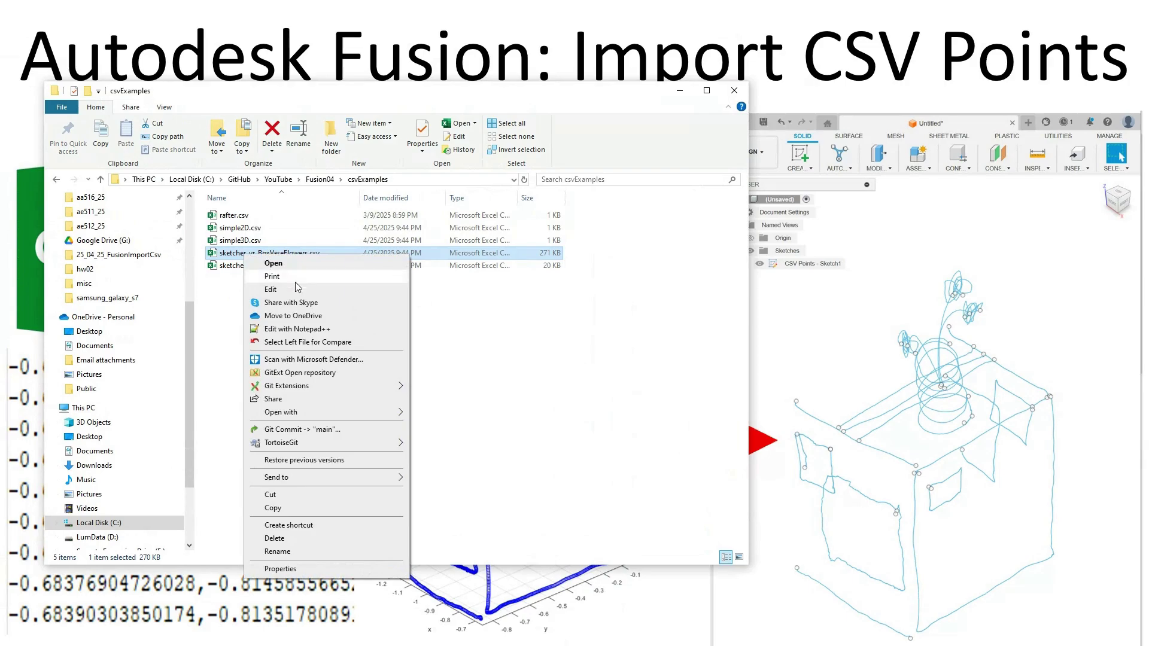
click(302, 333)
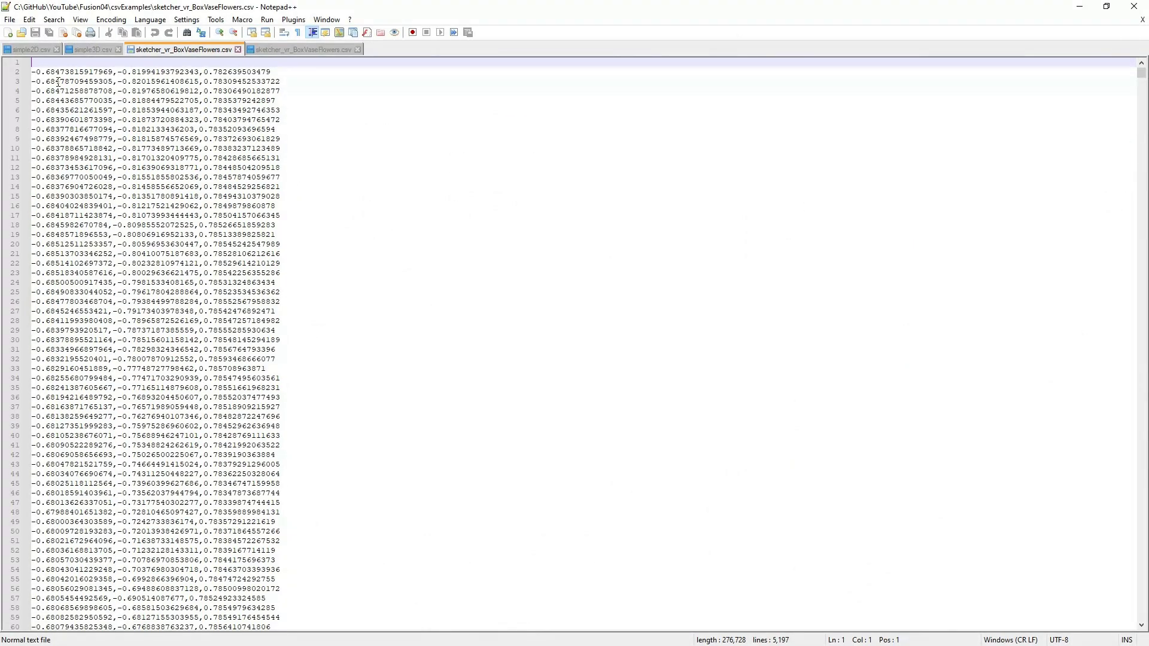
Step: Examine the coordinate layout in sketcher_vr_BoxVaseFlowers.csv and compare it with simple2D.csv and simple3D.csv
drag(55, 82, 259, 101)
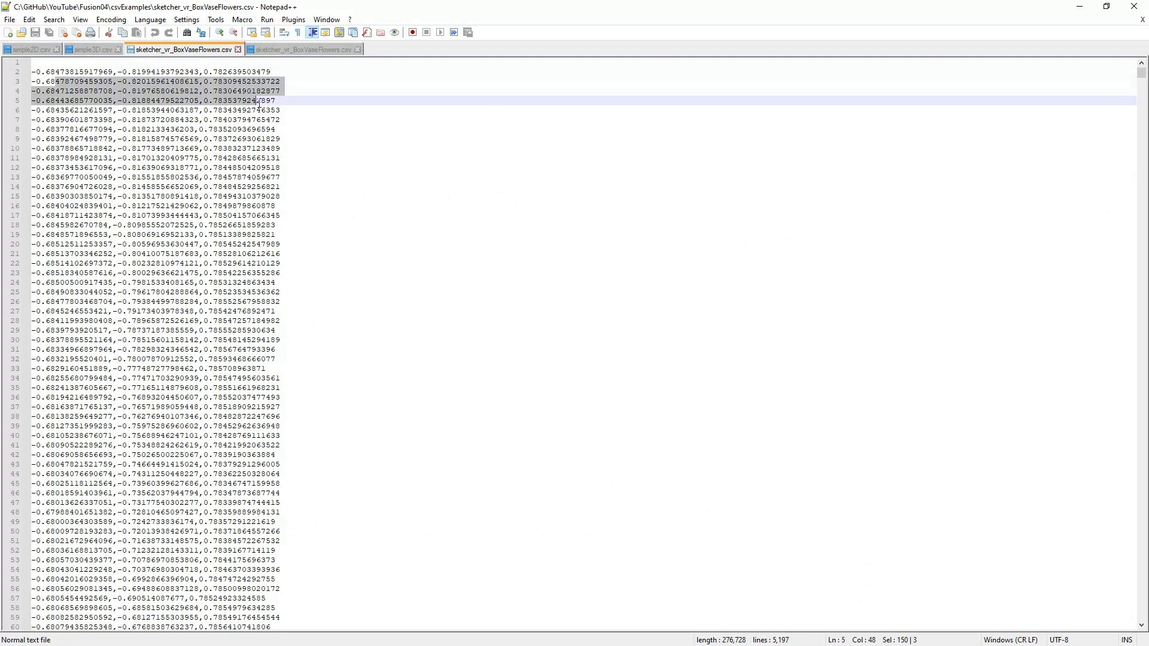
click(165, 197)
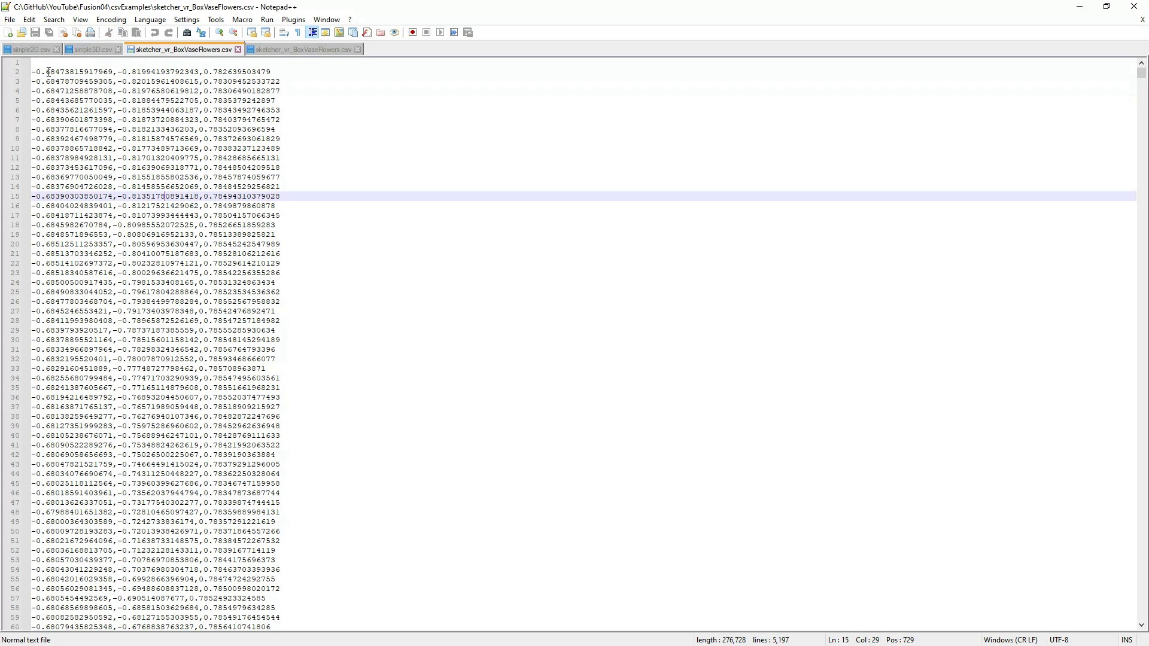
click(152, 73)
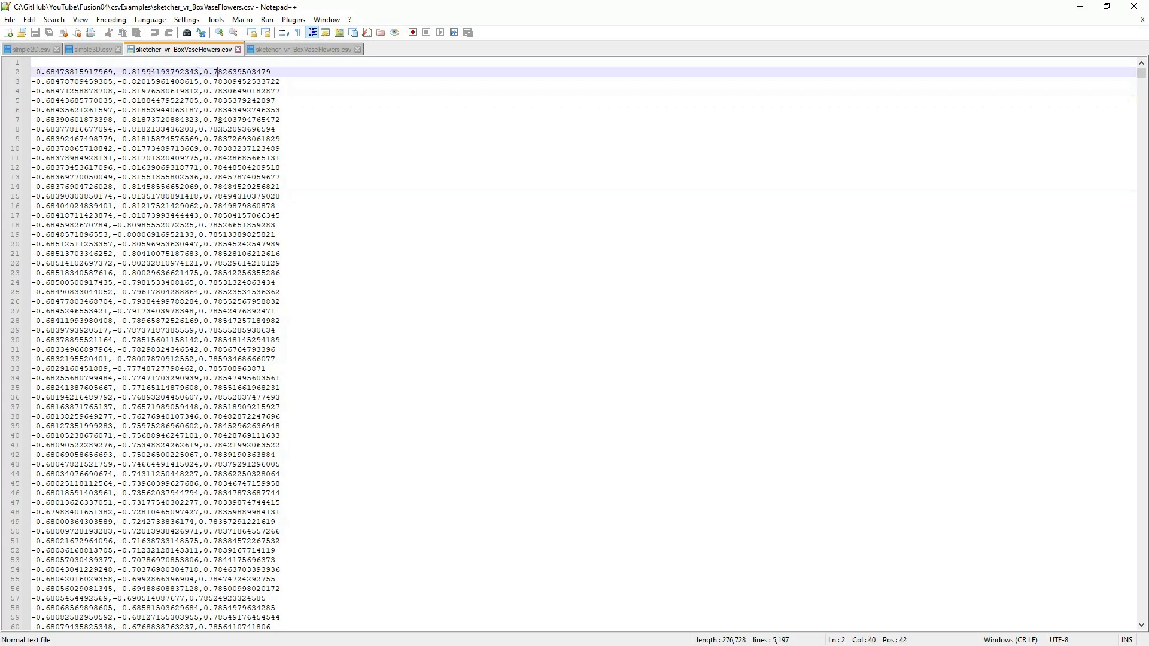
click(21, 49)
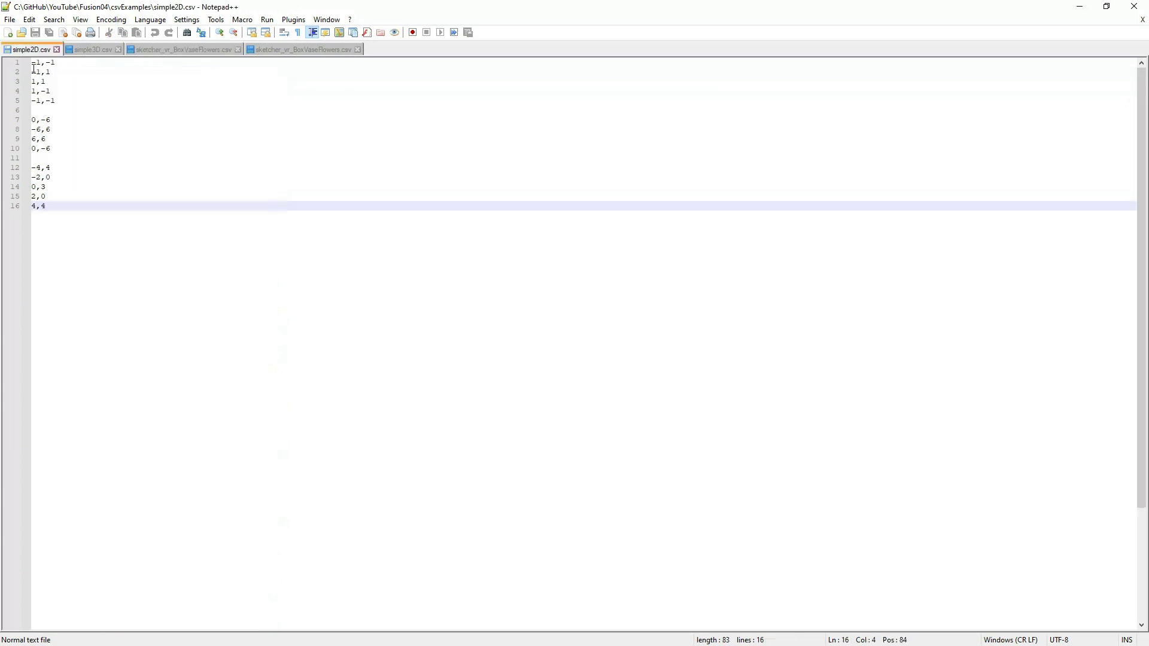
click(35, 64)
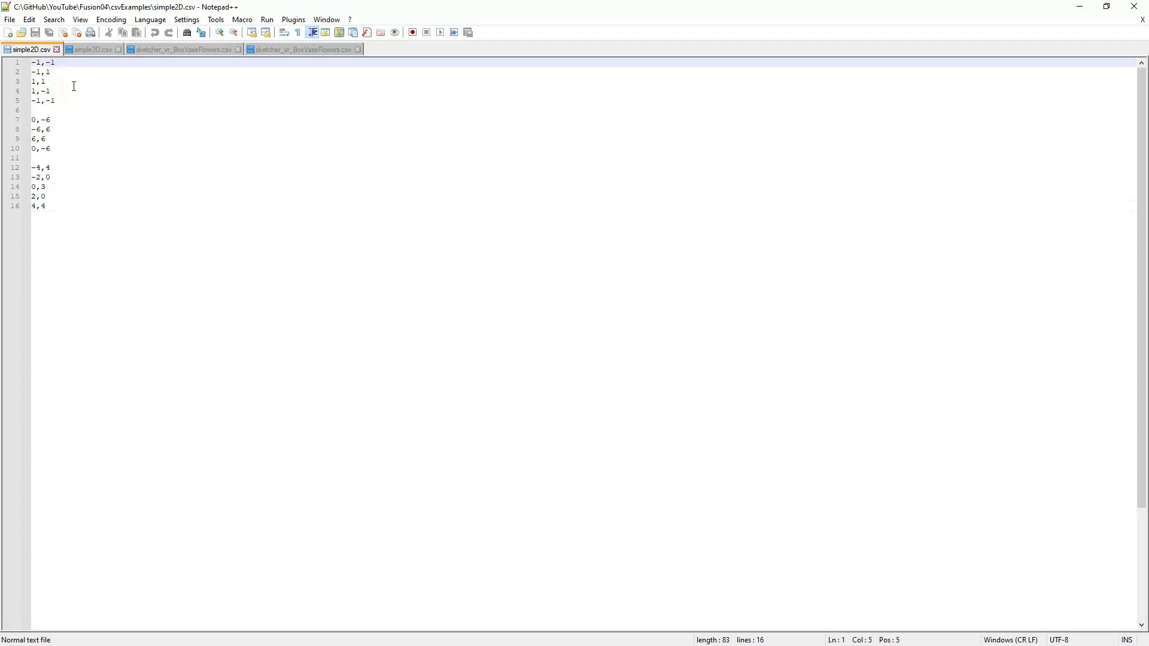
click(88, 48)
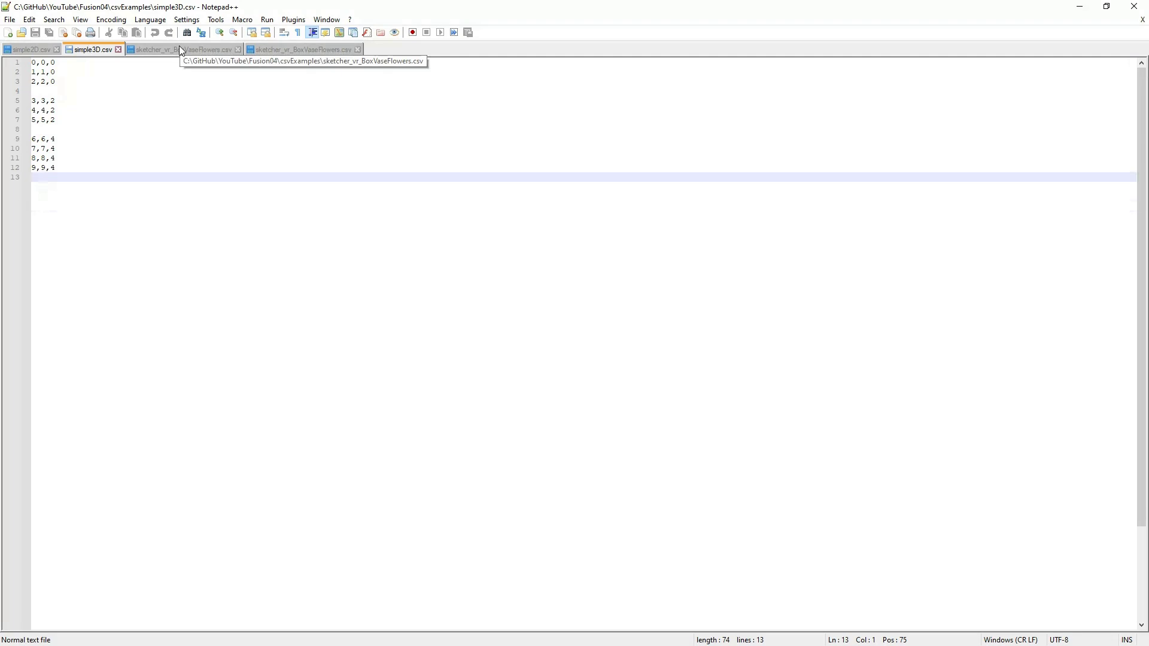
click(180, 49)
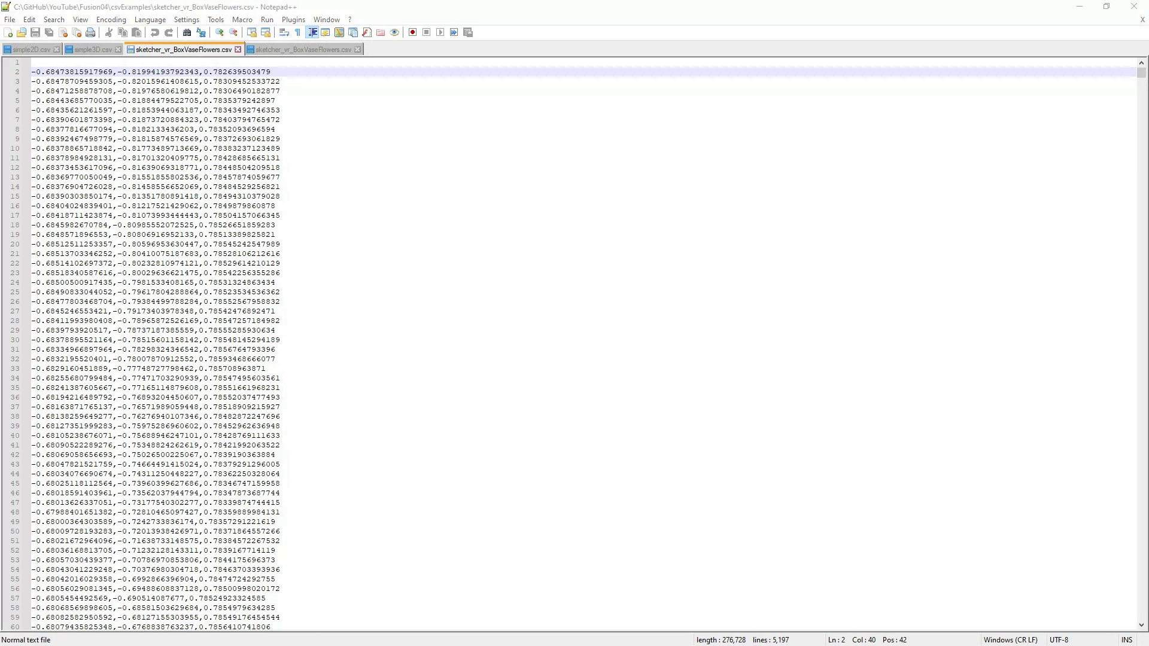
Step: Inspect the 3D point plot in the Figure 1 window from several angles and view it beside the empty Fusion design
drag(317, 477, 539, 8)
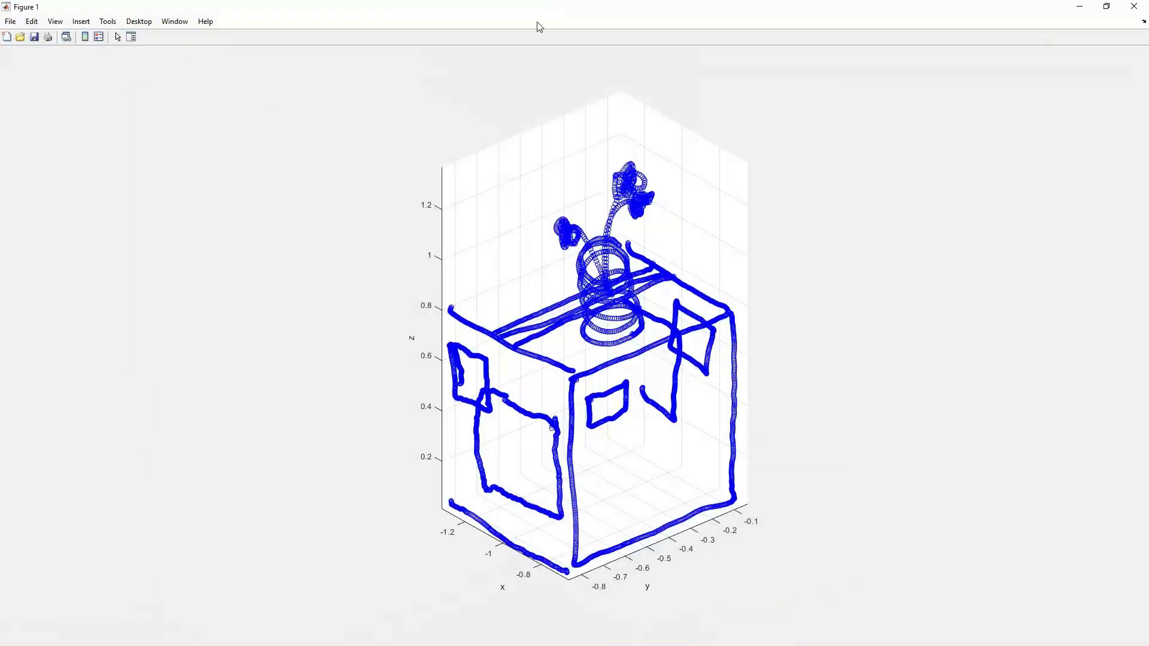
drag(411, 4, 660, 27)
drag(672, 384, 592, 317)
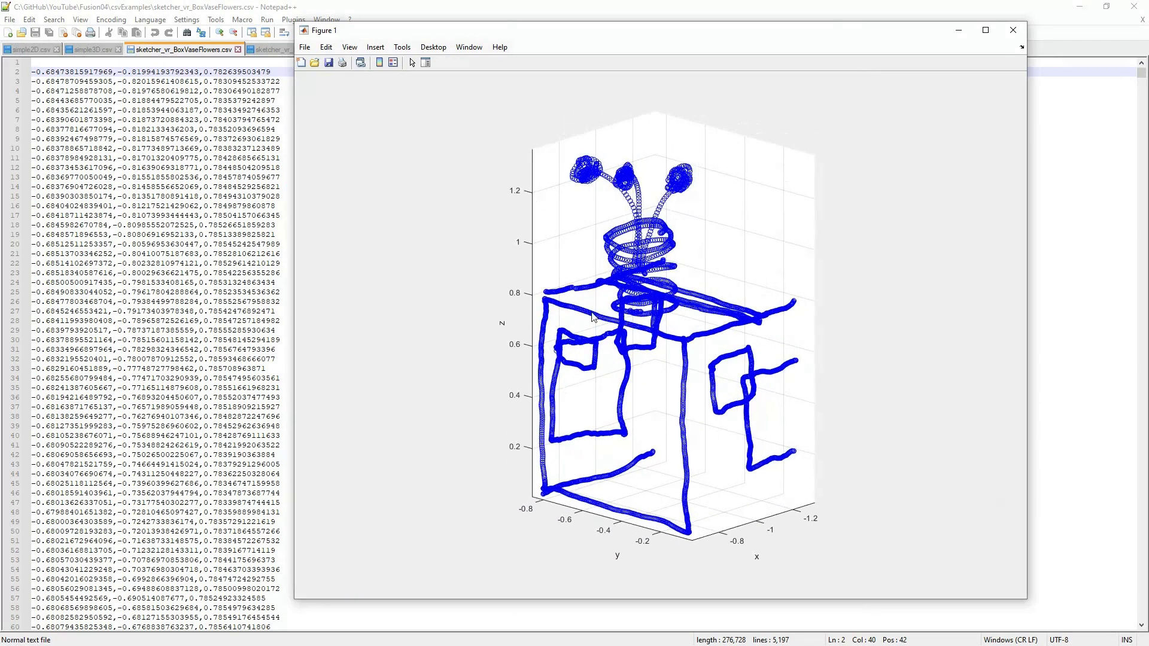
drag(658, 282, 781, 221)
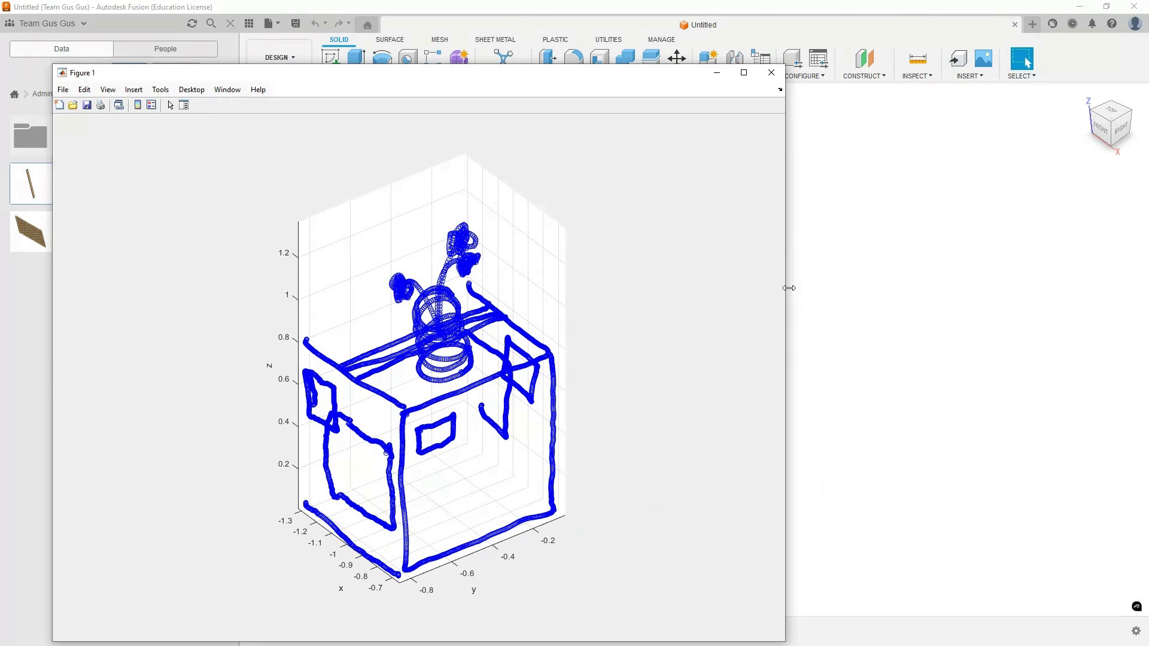
drag(789, 288, 383, 326)
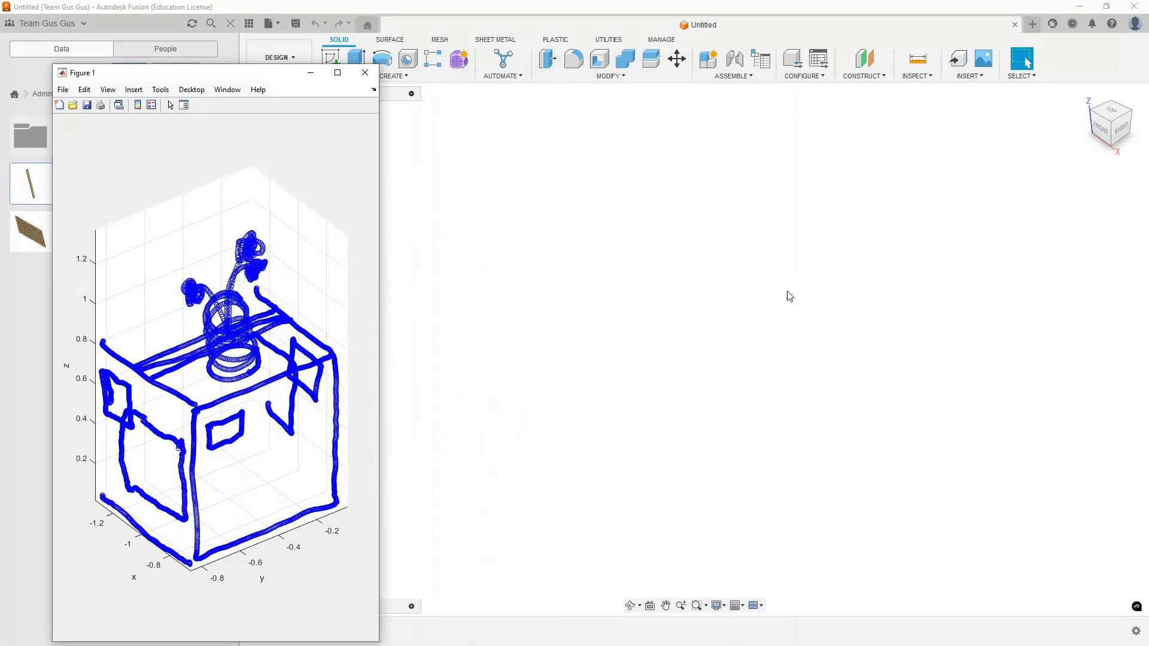
click(541, 365)
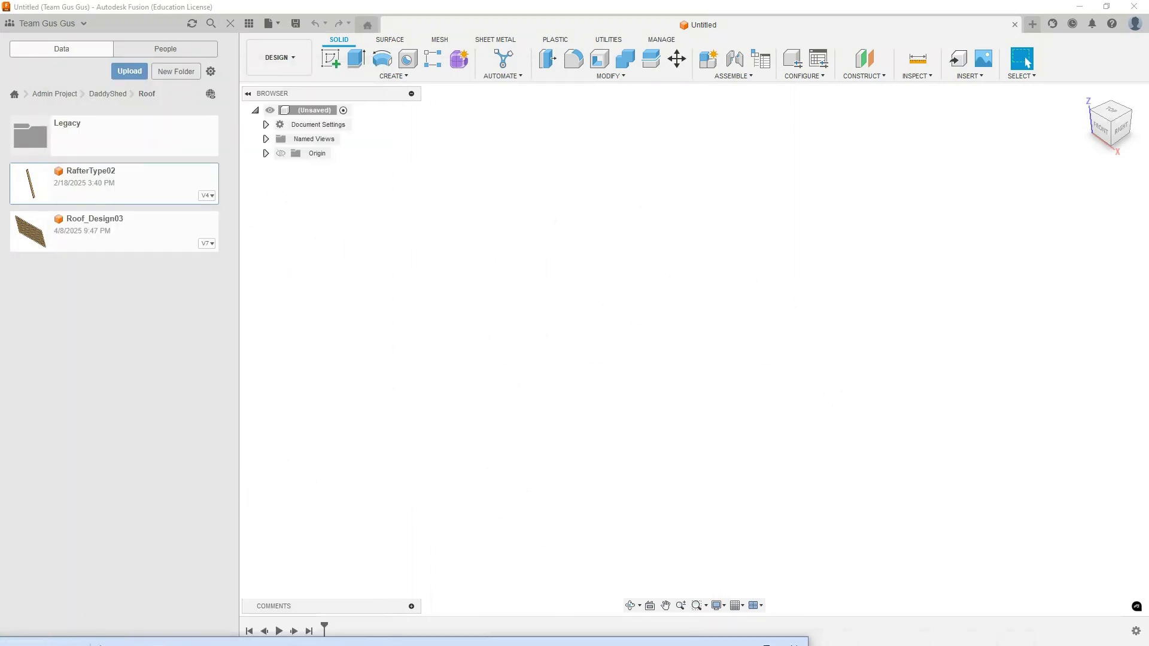
Step: Switch to the browser and look over the Fusion360ImportCSVPoints repository page on GitHub, including its address, file list and README
click(867, 638)
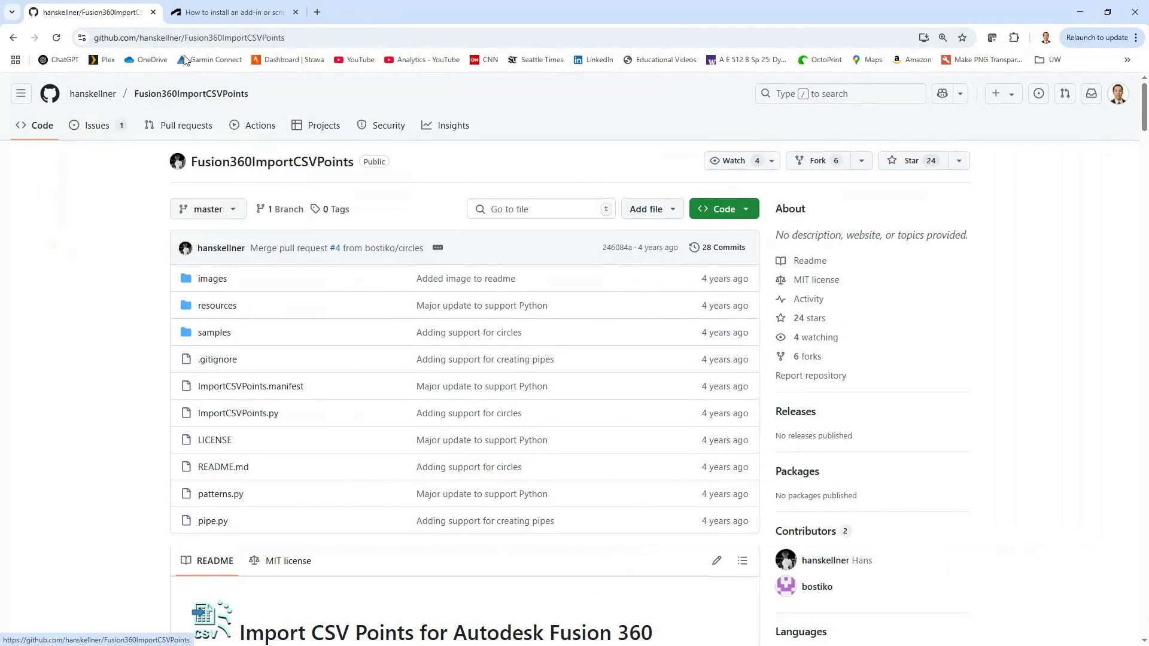
click(134, 40)
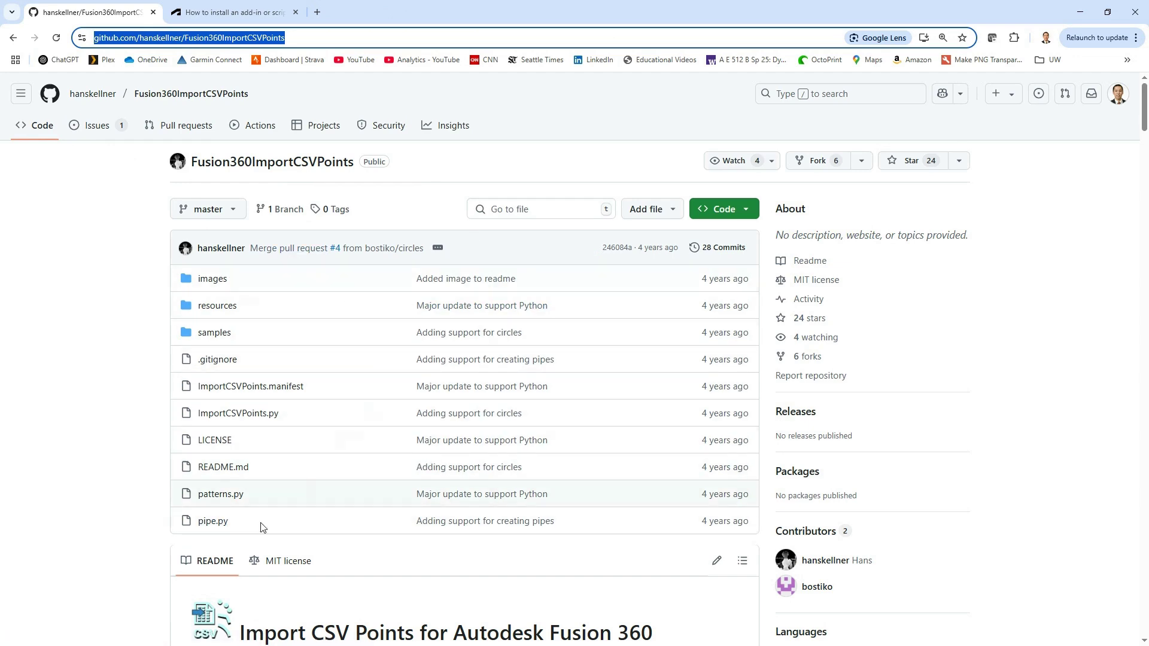
scroll(150, 564, down, 6)
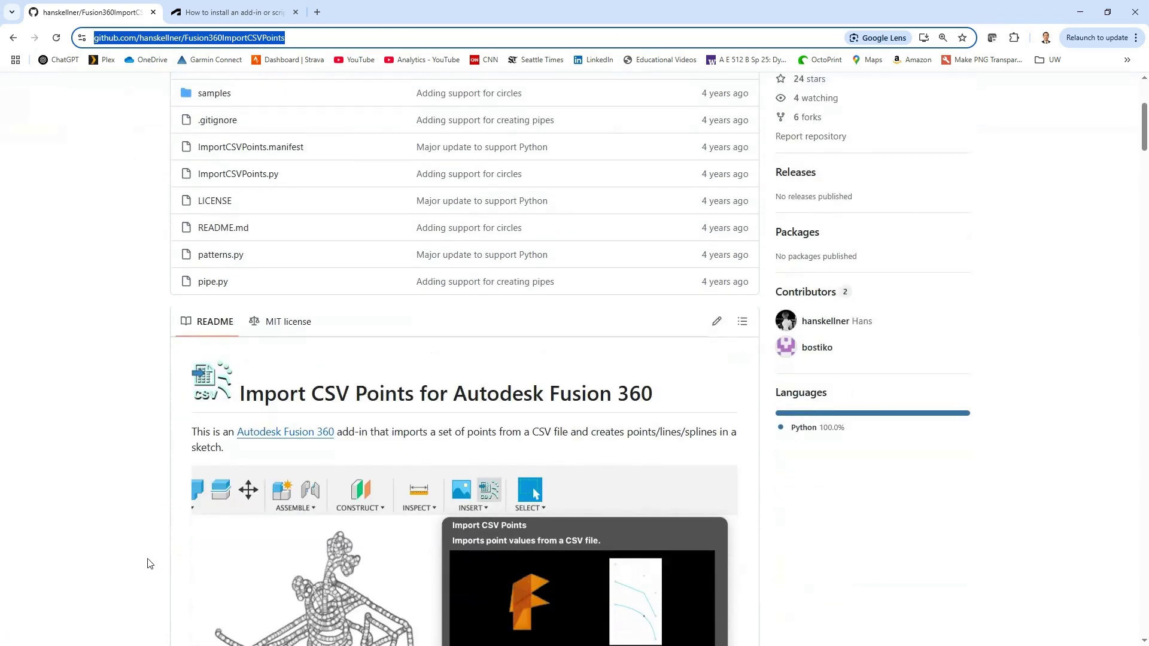
scroll(150, 562, down, 3)
scroll(149, 563, up, 9)
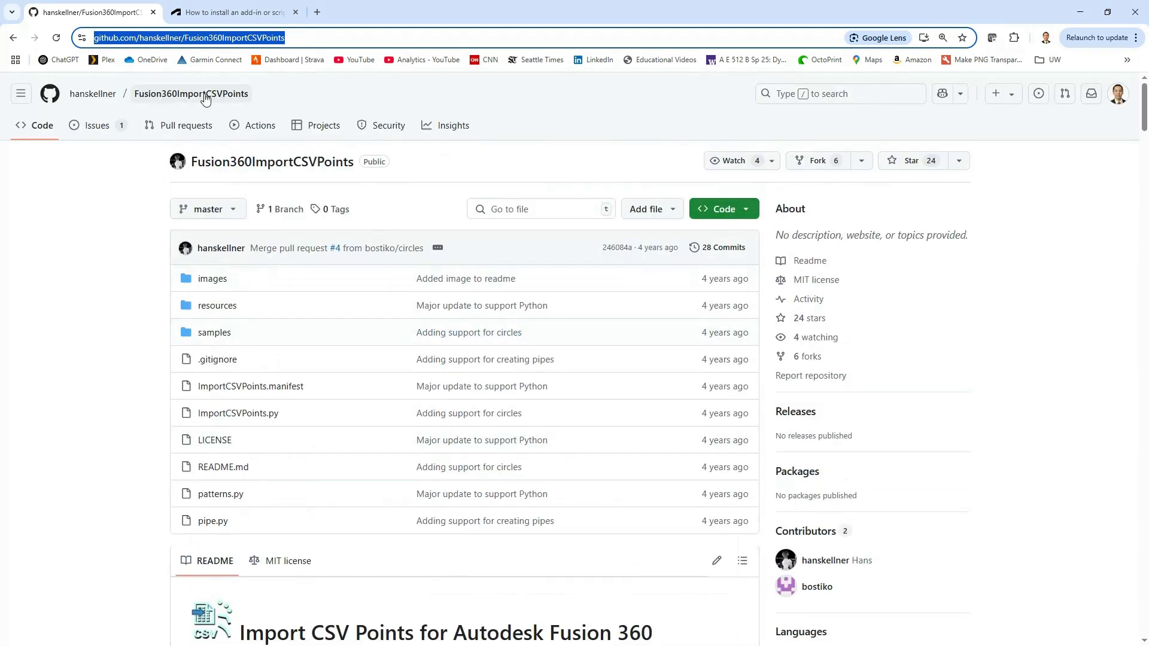
Step: Check the repository's code download options for the ZIP download and dismiss them
click(725, 209)
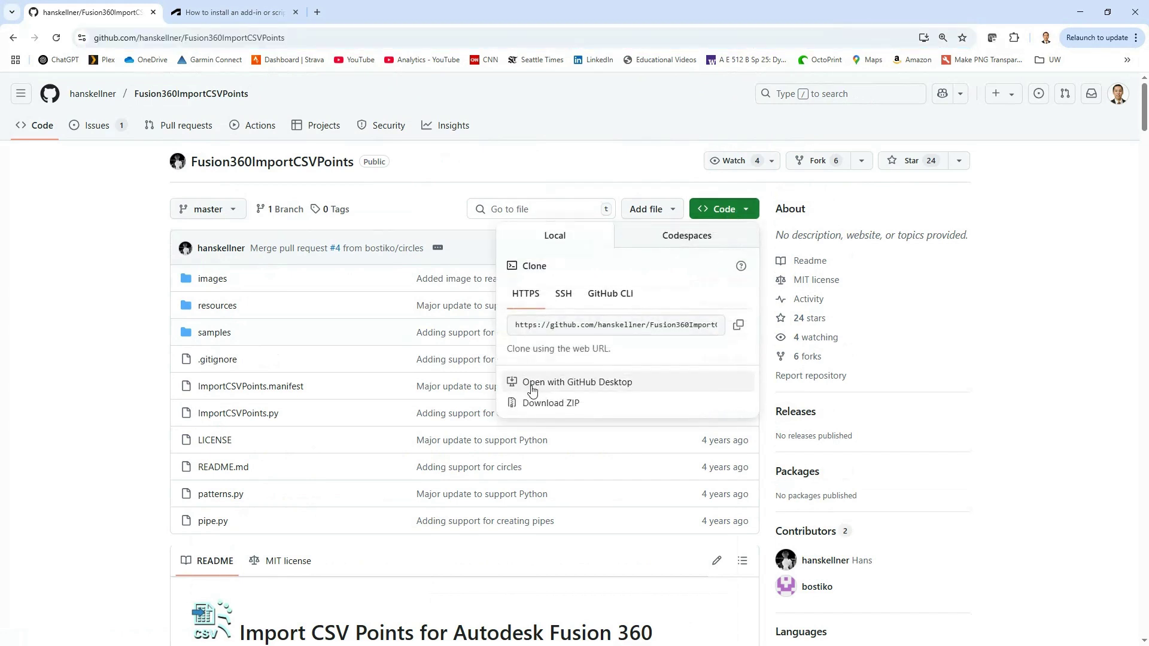
click(536, 404)
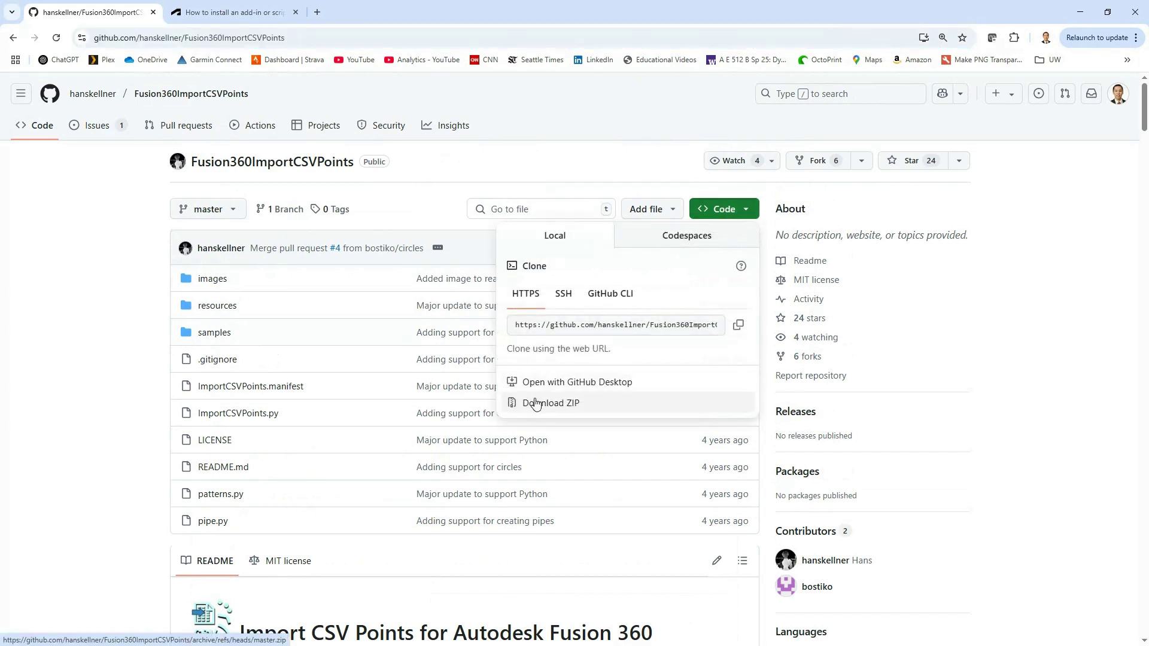
click(84, 428)
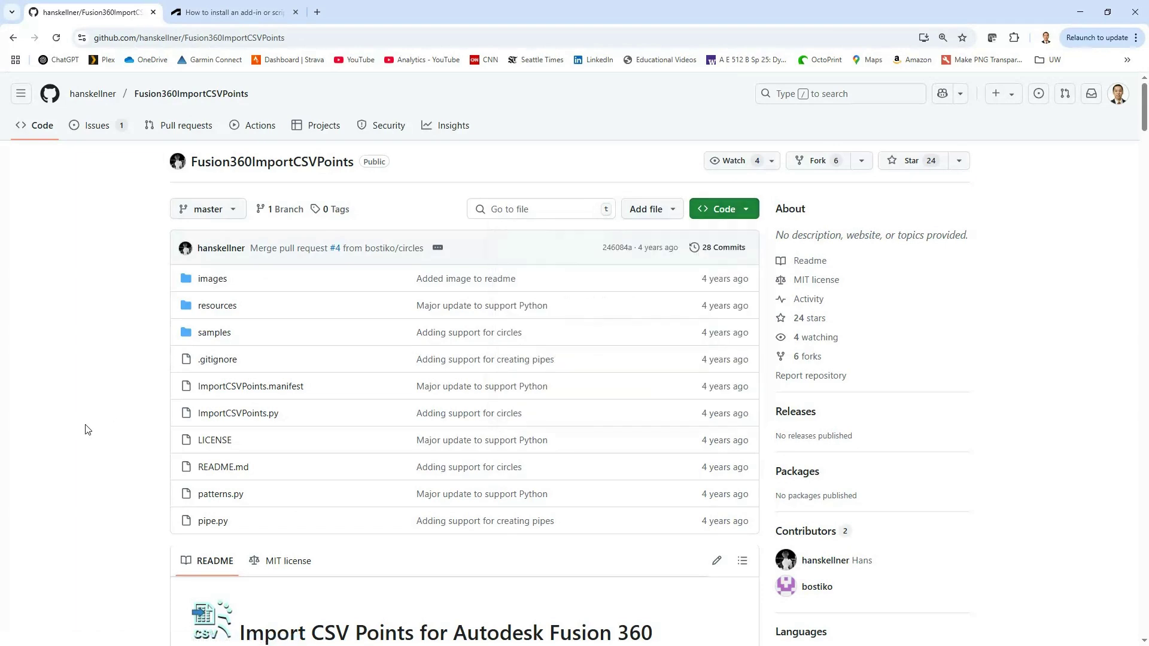
Step: Read the README's add-in description, CSV format rules and Installation section
scroll(78, 518, down, 3)
scroll(85, 489, down, 10)
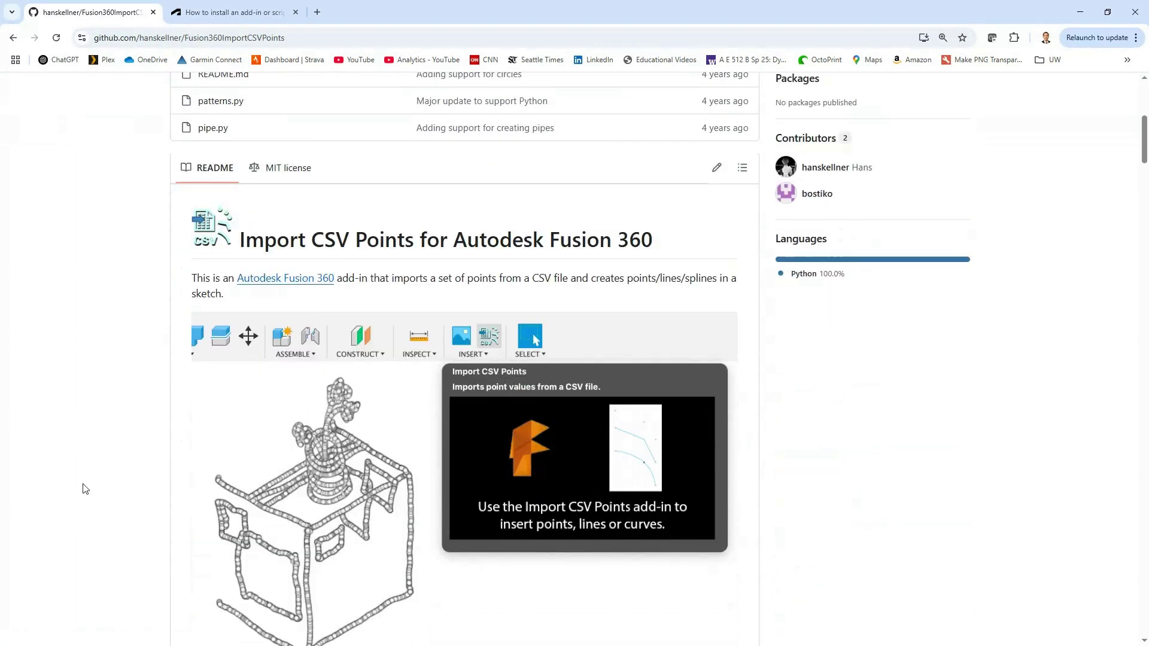
scroll(88, 461, down, 10)
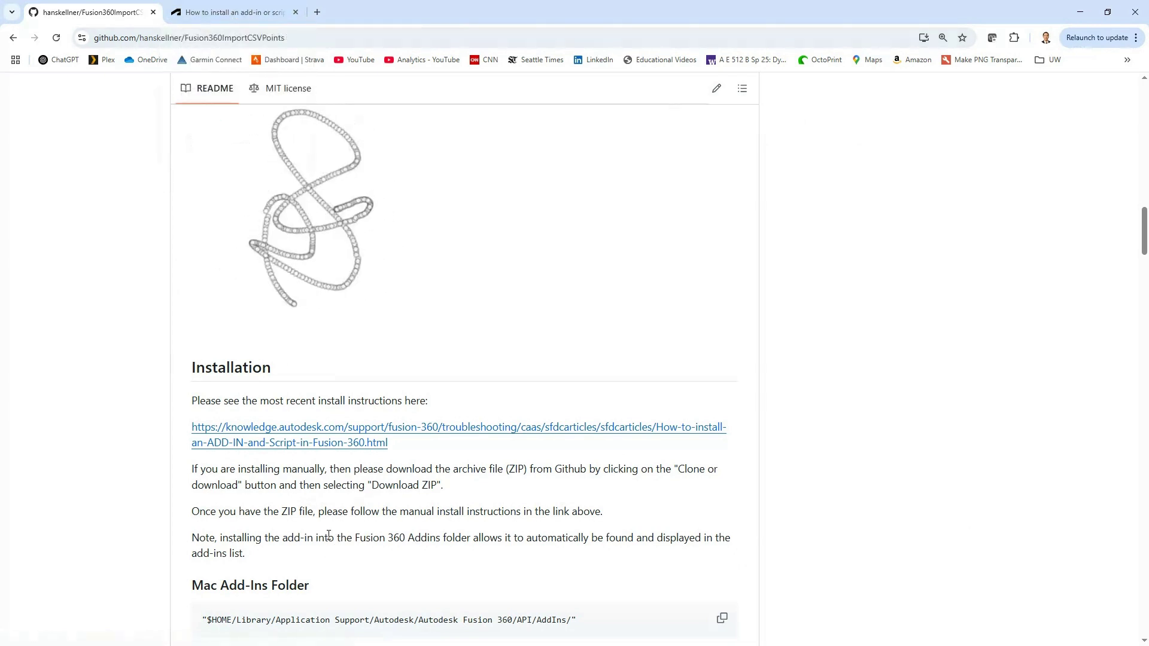
scroll(329, 537, up, 15)
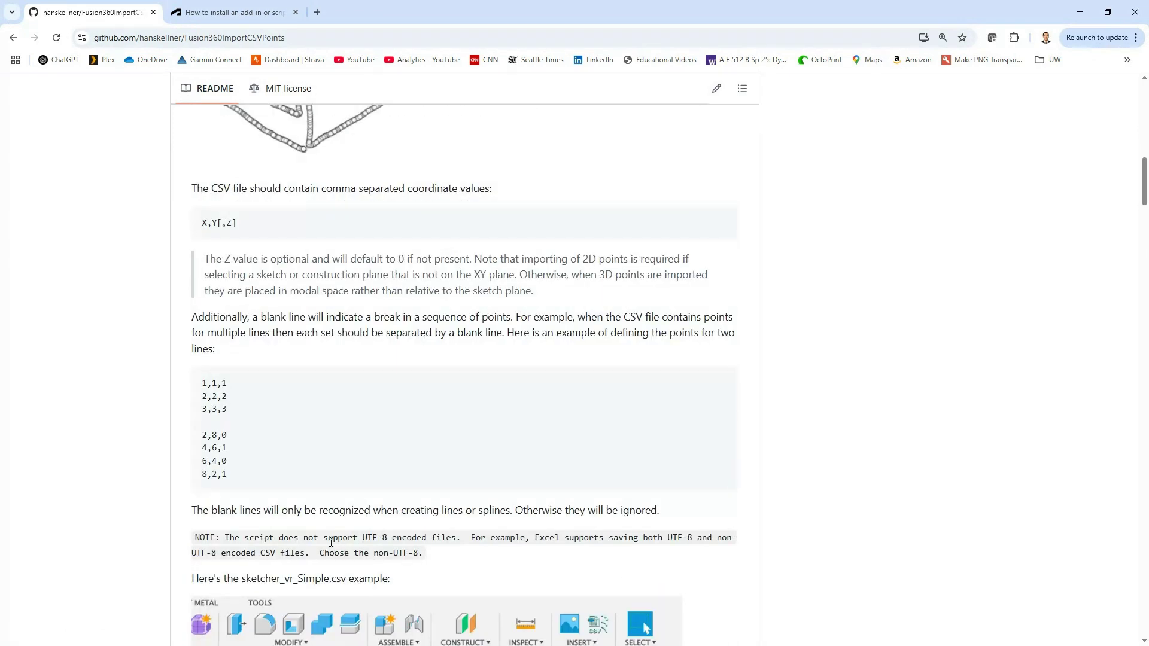
scroll(331, 542, up, 4)
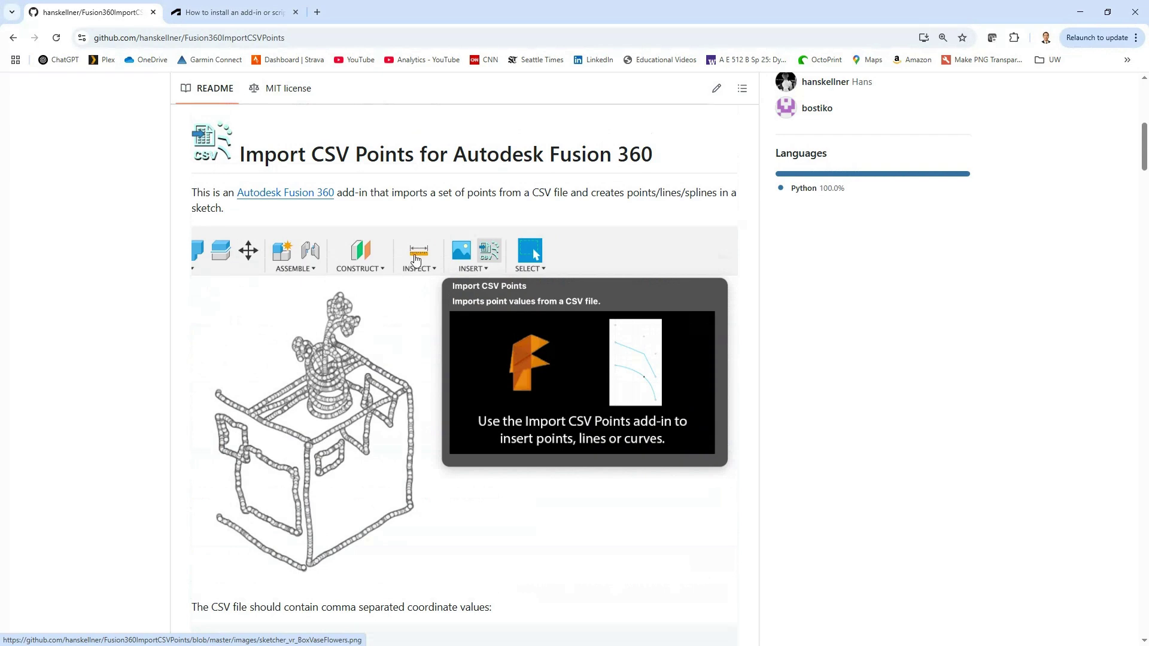
drag(342, 193, 359, 193)
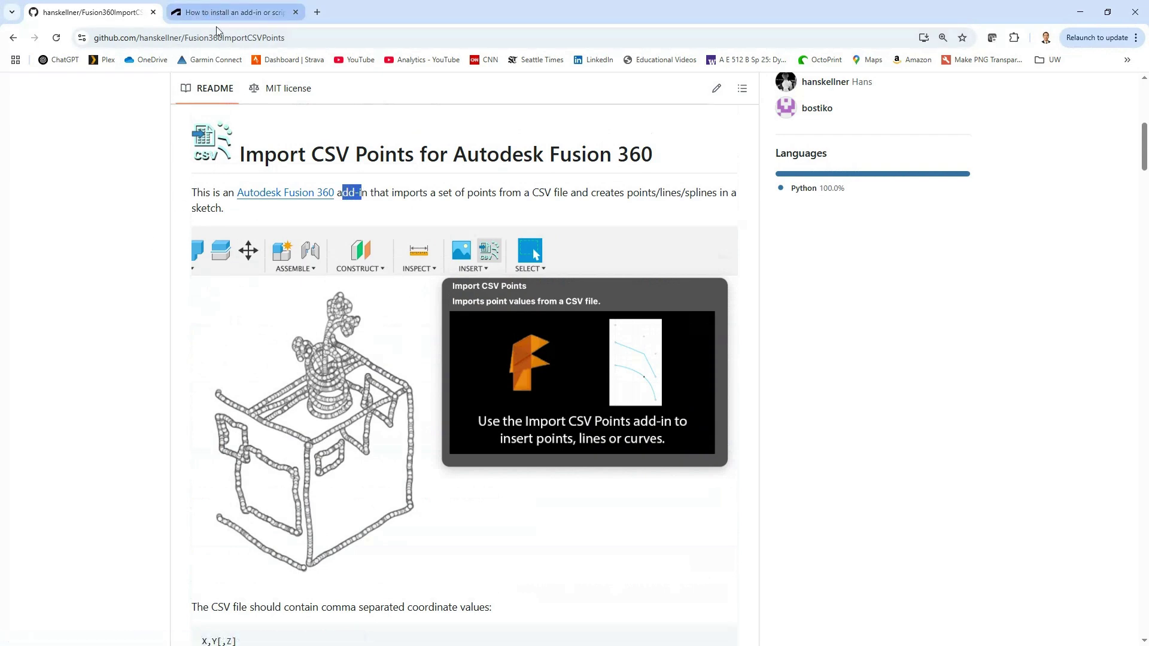
scroll(273, 409, down, 18)
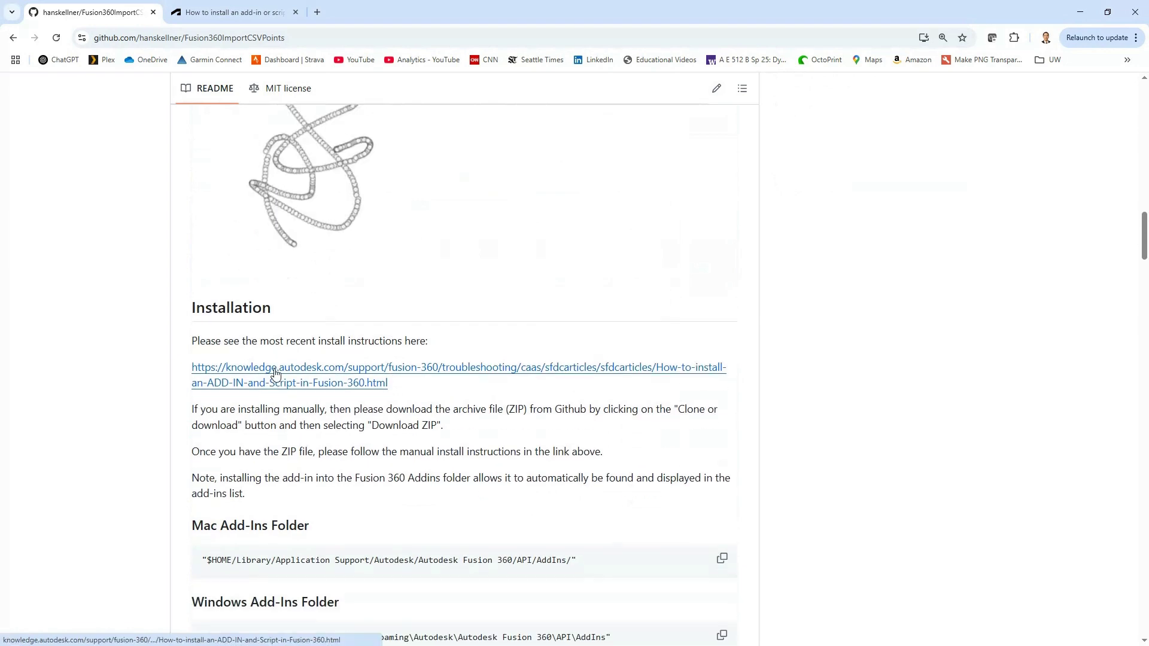
Step: Read the Autodesk support article on installing an add-in or script manually, including the Windows AddIns folder path
key(ctrl+Tab)
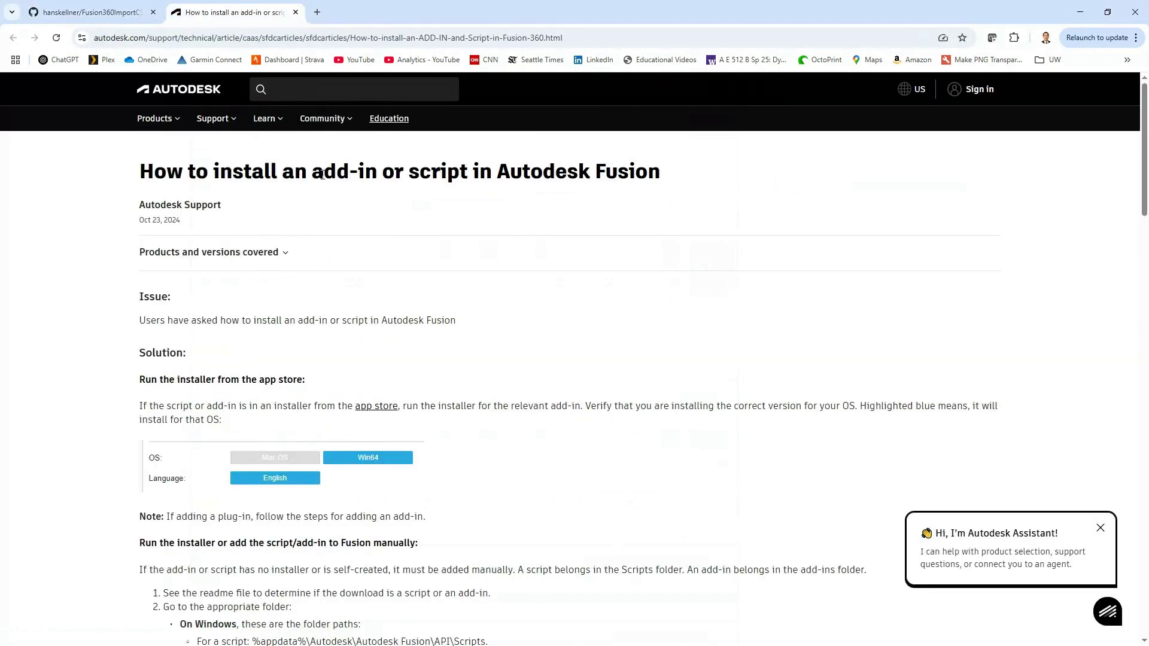
drag(322, 175, 379, 175)
scroll(377, 443, down, 3)
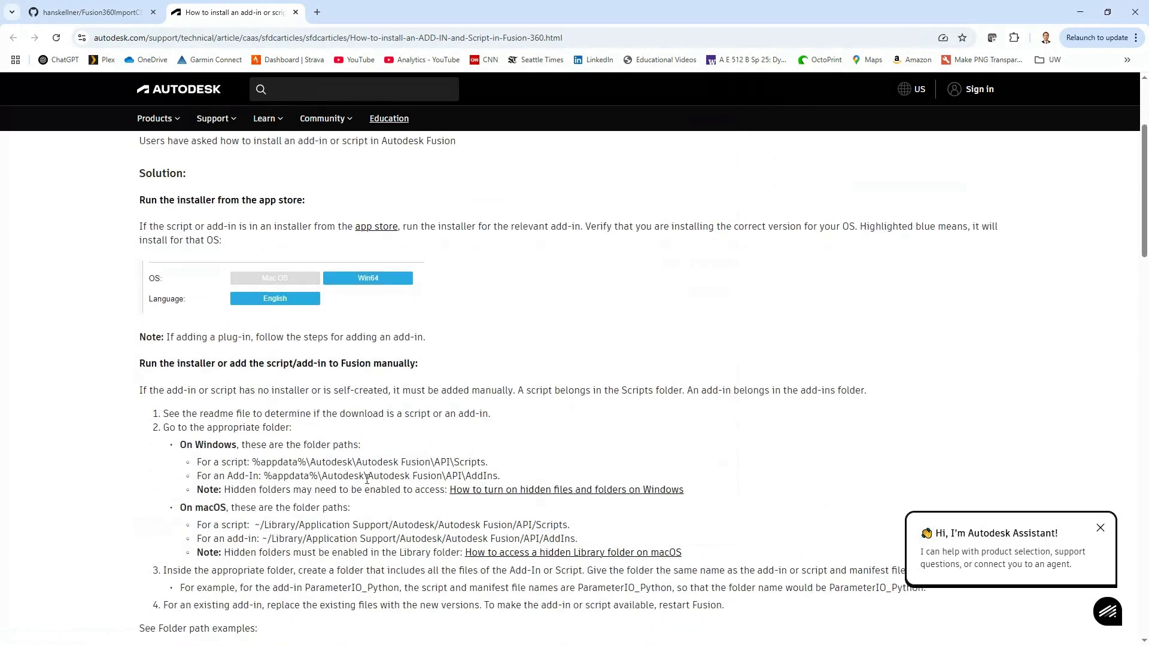
scroll(366, 478, down, 2)
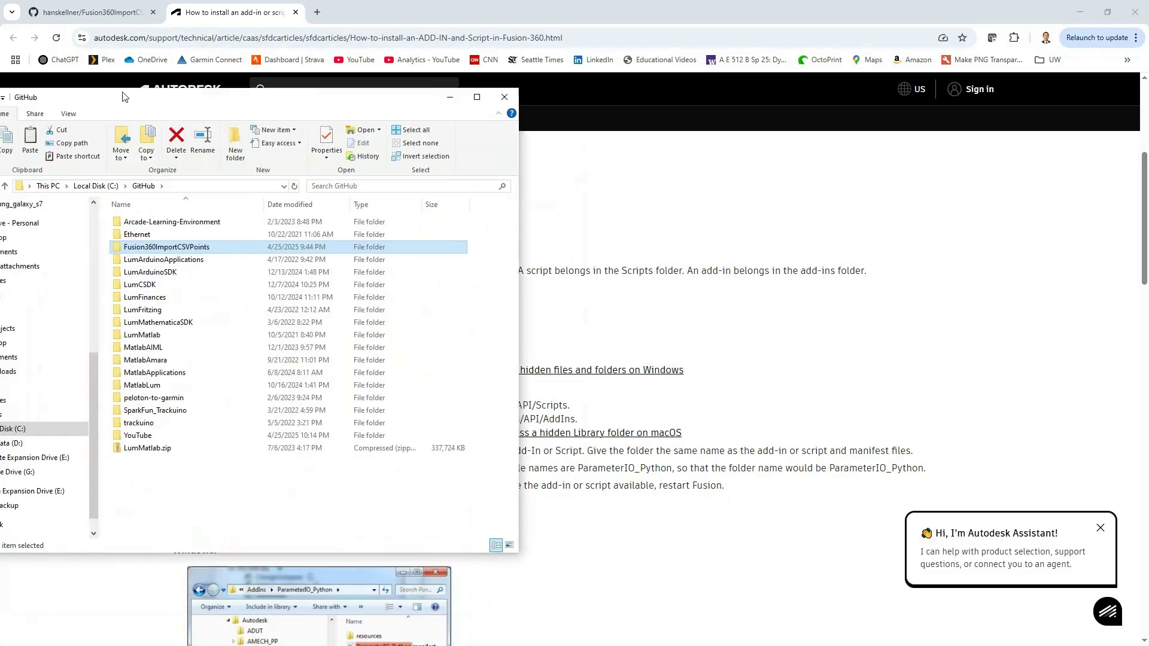
Step: In File Explorer, open the Fusion360ImportCSVPoints folder under C:\GitHub and look over the add-in files
drag(122, 97, 232, 132)
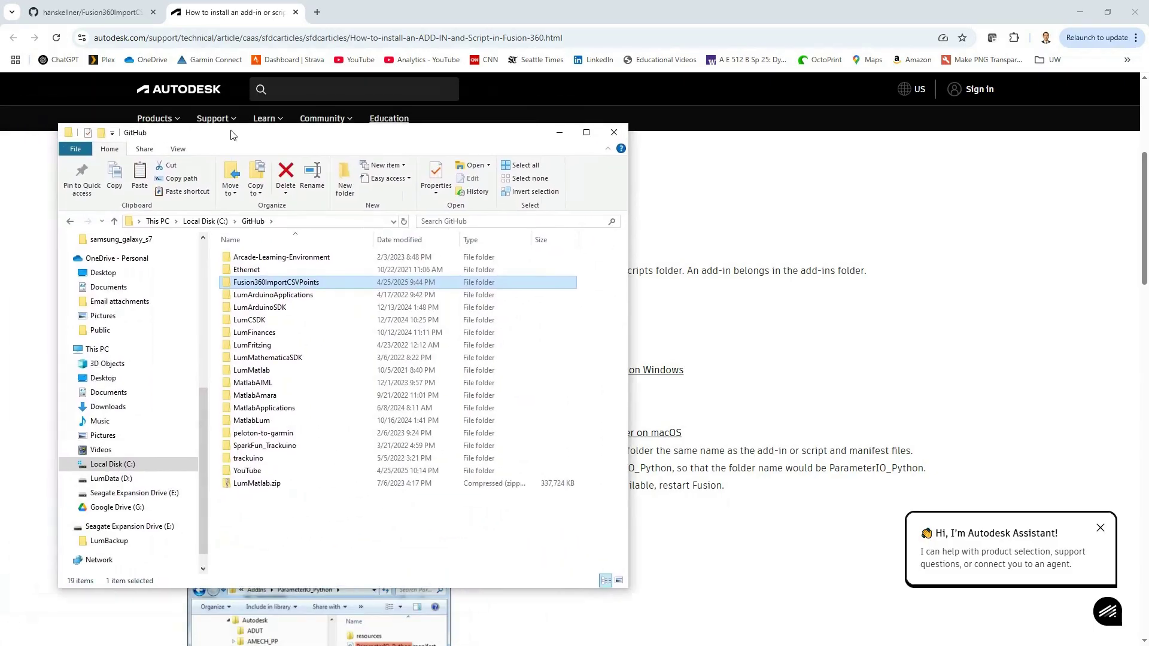
double_click(231, 283)
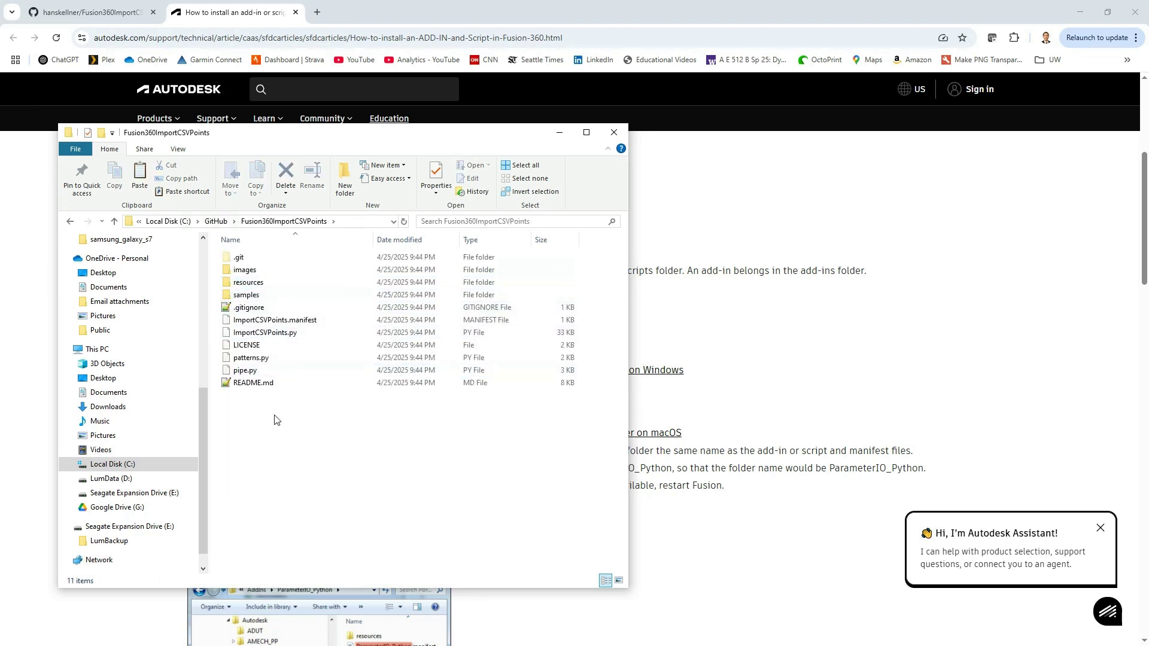
drag(275, 416, 237, 274)
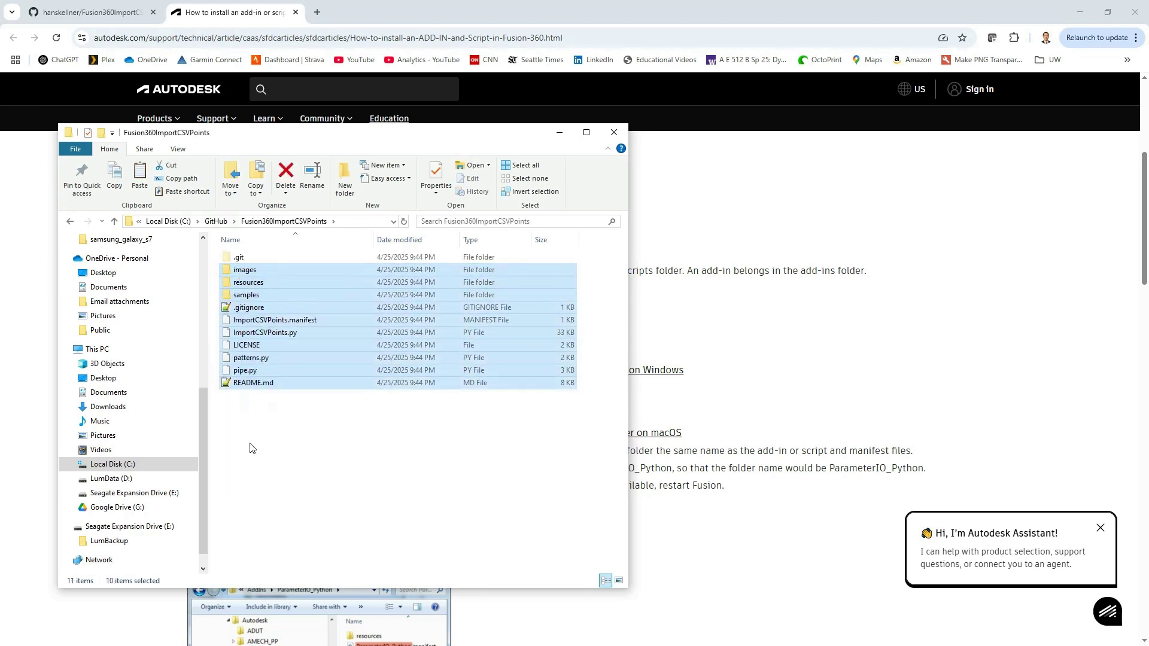
click(250, 448)
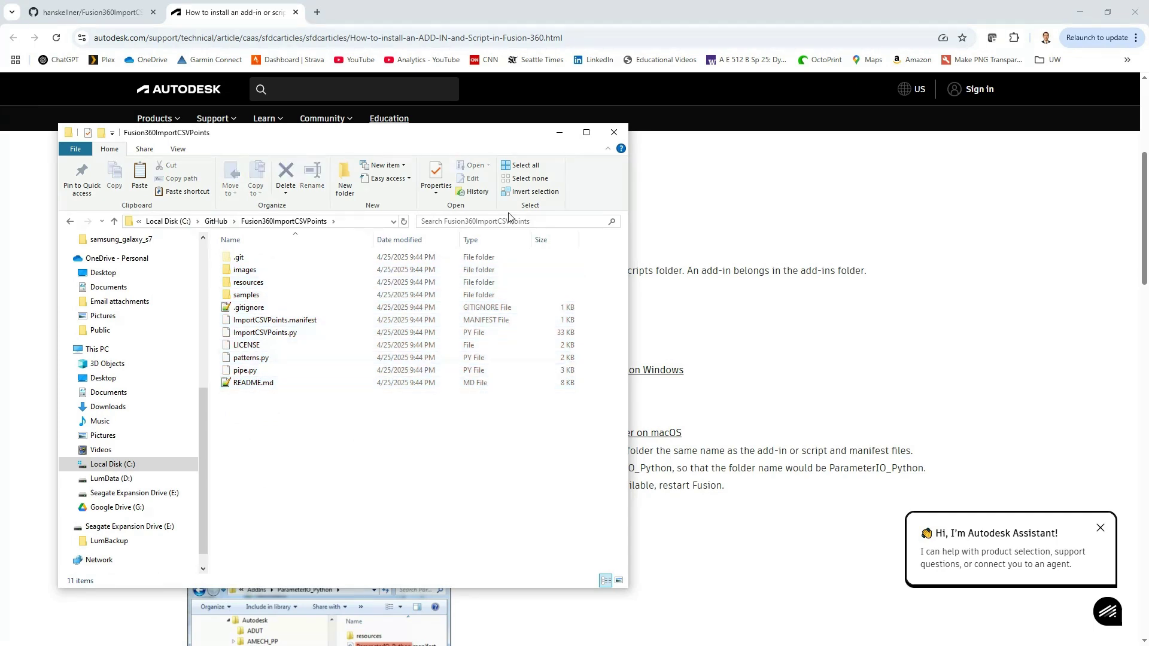
drag(472, 138, 450, 142)
Step: Switch back to the Autodesk article in the browser and copy its Windows add-in folder path, %appdata%\Autodesk\Autodesk Fusion\API\AddIns
click(717, 354)
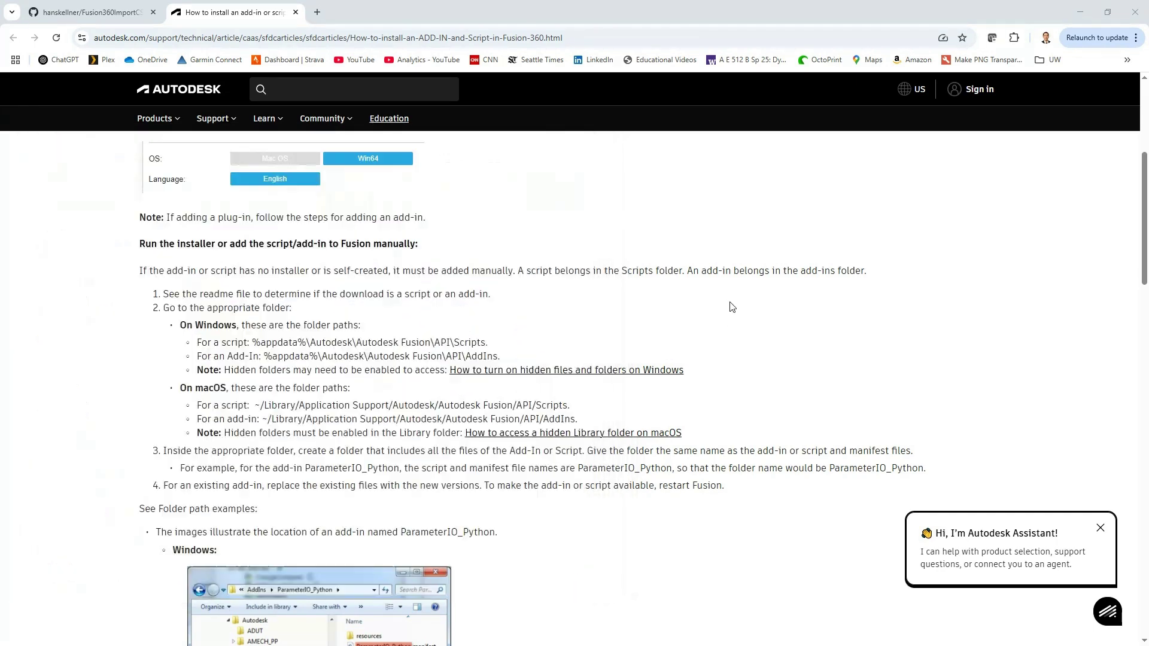
scroll(525, 445, down, 1)
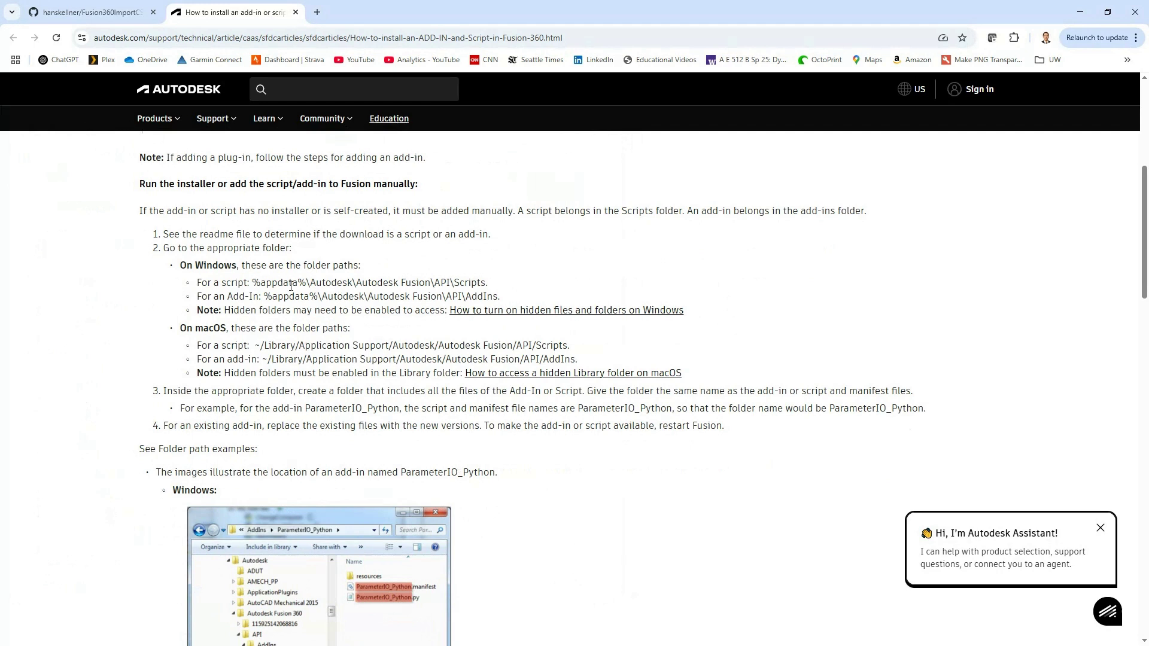
drag(502, 303, 264, 296)
key(ctrl+c)
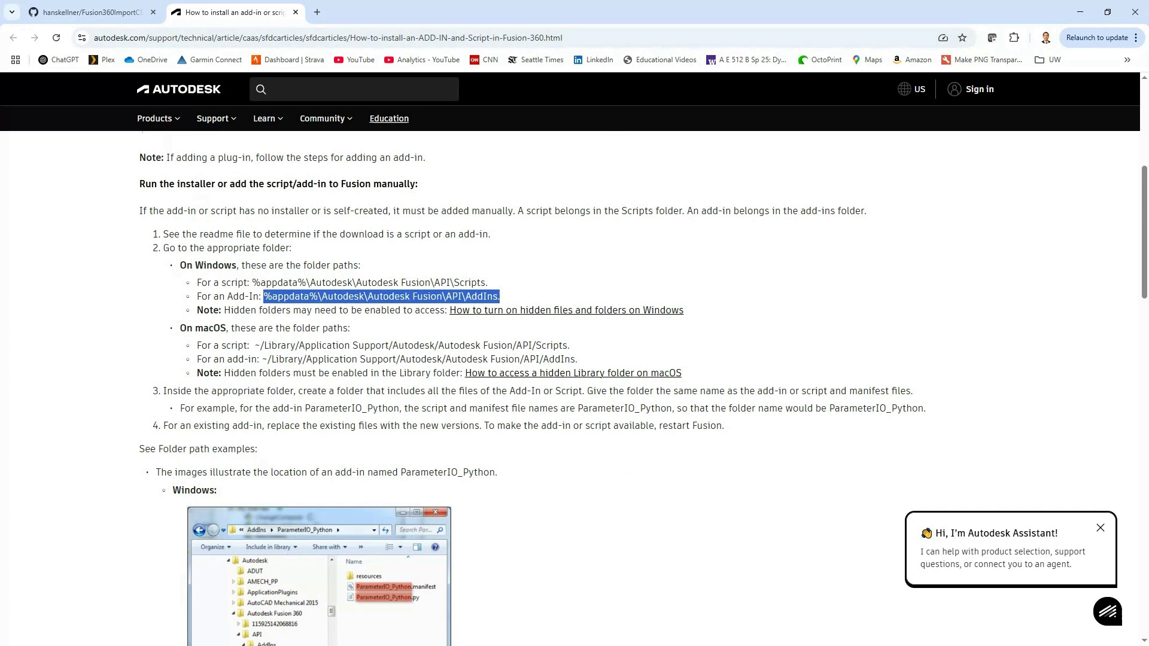
Step: Bring up the Autodesk Fusion 360\API\AddIns folder, check its full path, and place it beside the Fusion360ImportCSVPoints folder window
key(alt+Tab)
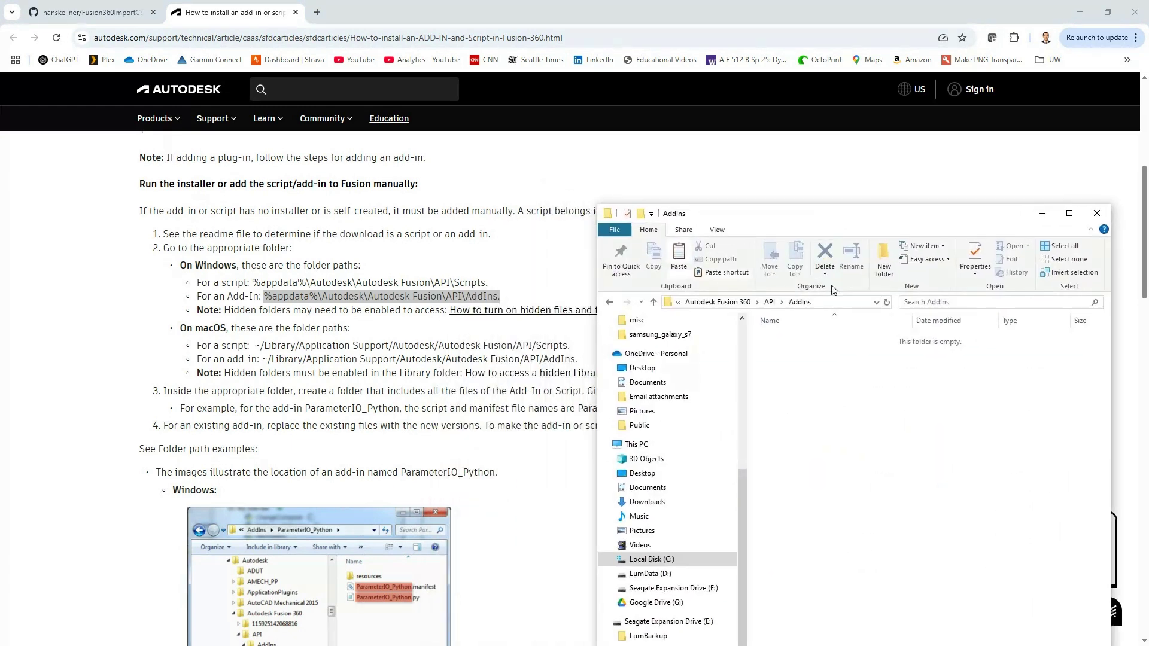
click(834, 307)
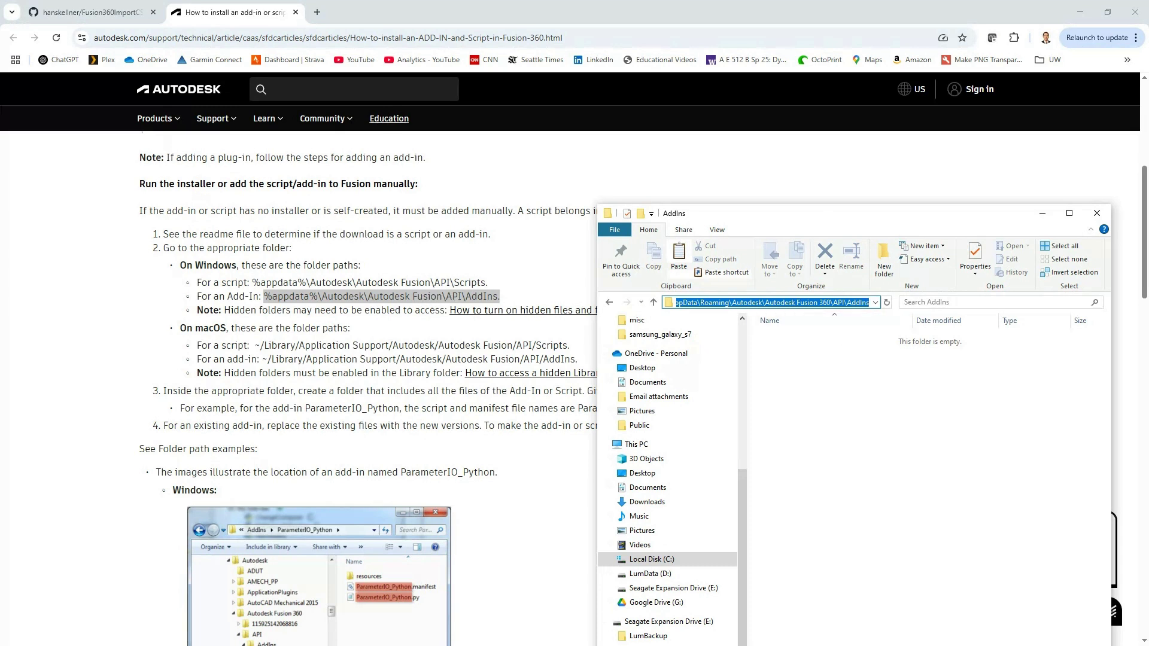
key(alt+Tab)
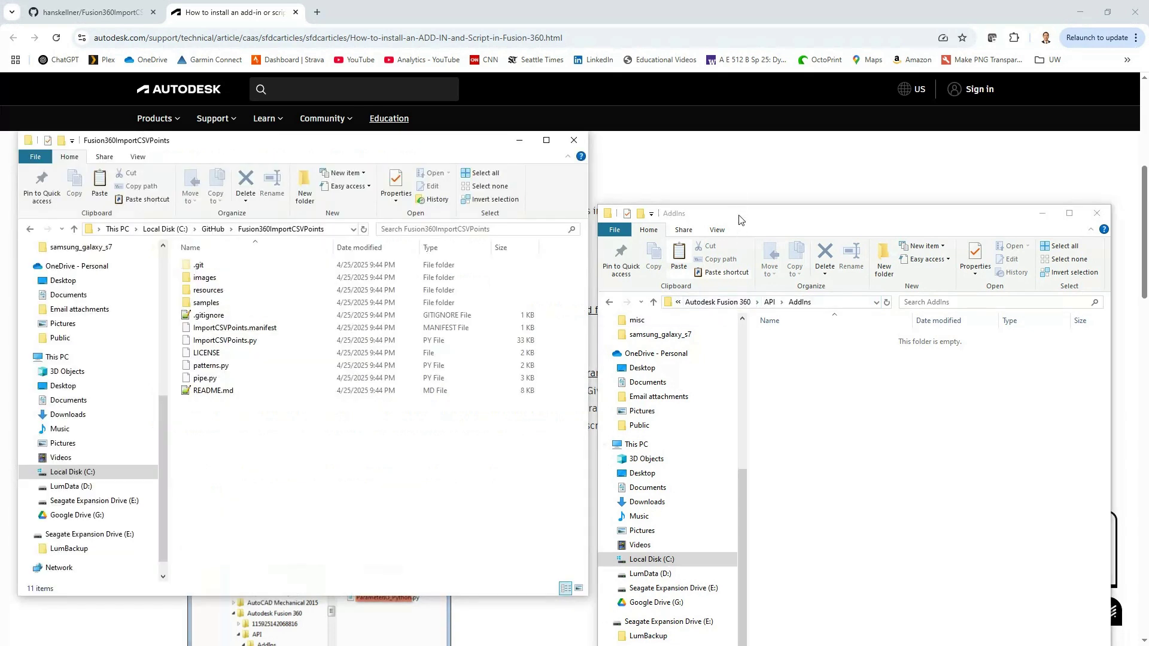
drag(741, 220, 749, 146)
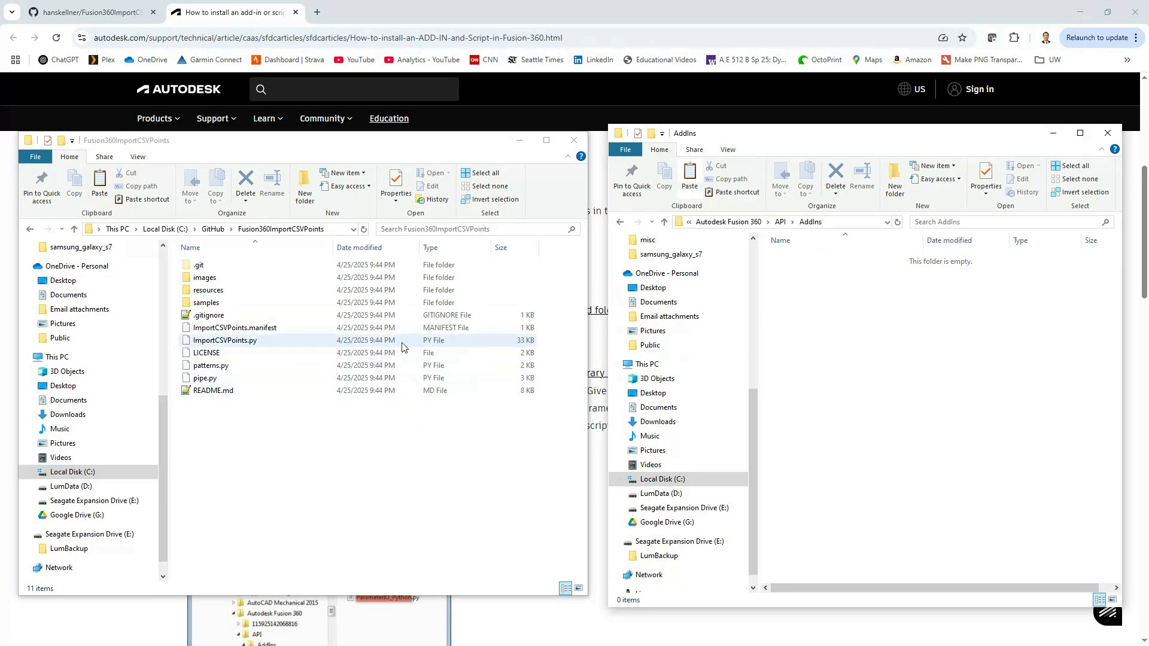
Step: Create a new folder named ImportCSVPoints inside the AddIns folder
right_click(781, 287)
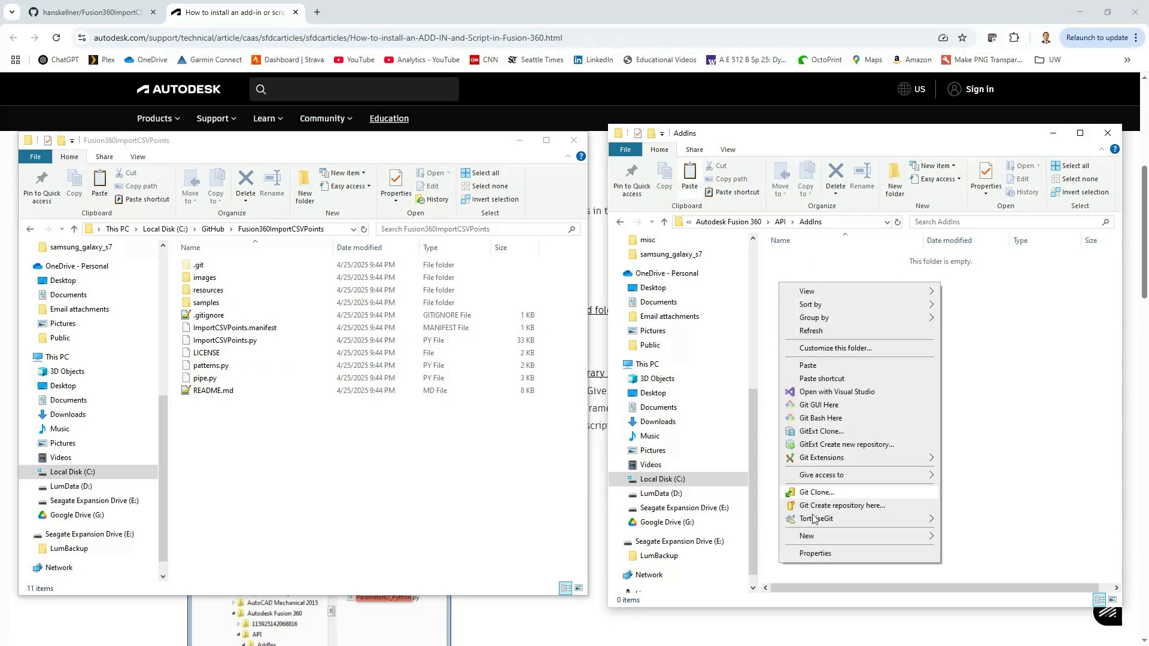
mouse_move(819, 537)
click(996, 325)
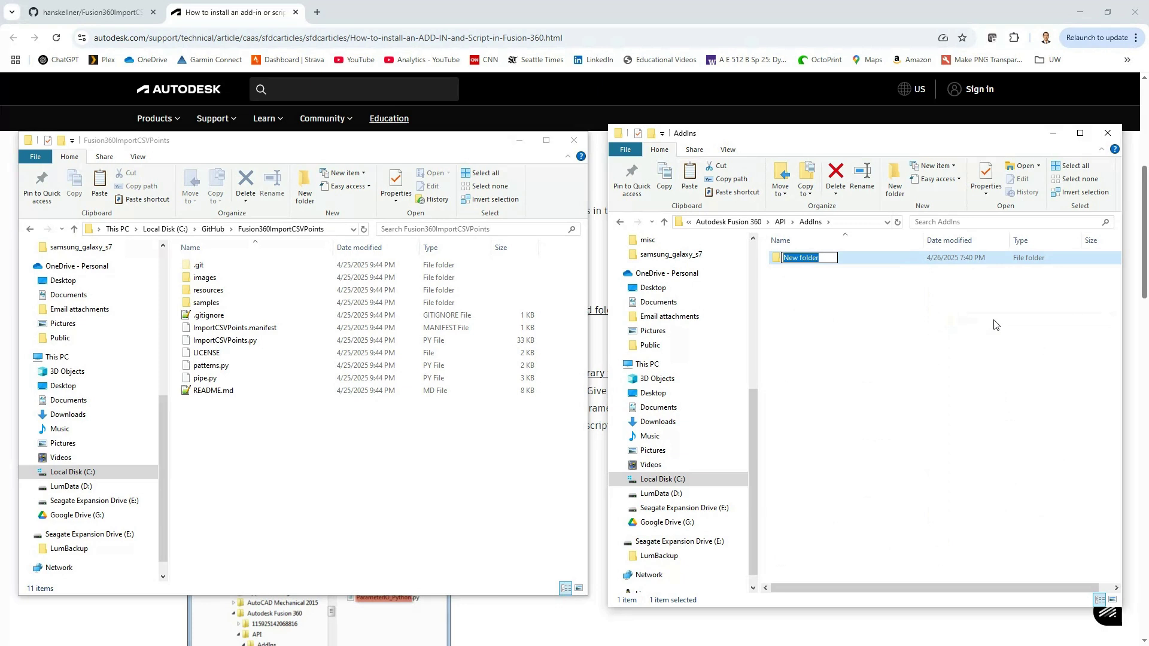
text(ImportCSVPoints)
key(Return)
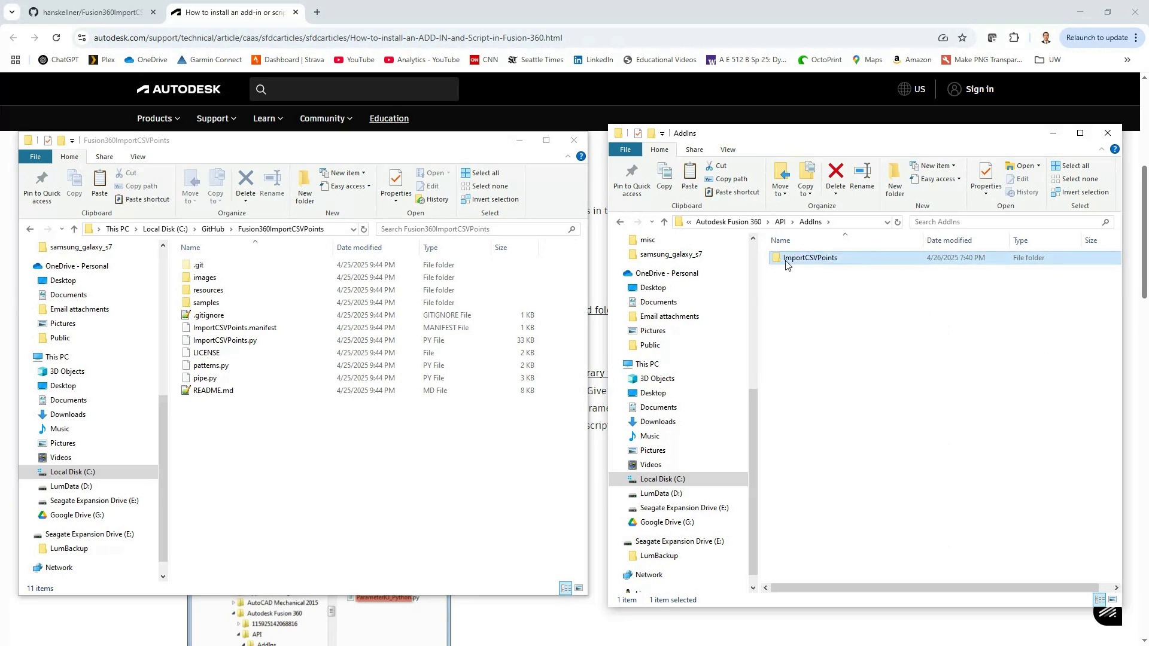
Step: Copy everything except the .git folder from Fusion360ImportCSVPoints into the new ImportCSVPoints folder
double_click(786, 263)
drag(256, 420, 201, 274)
right_click(190, 286)
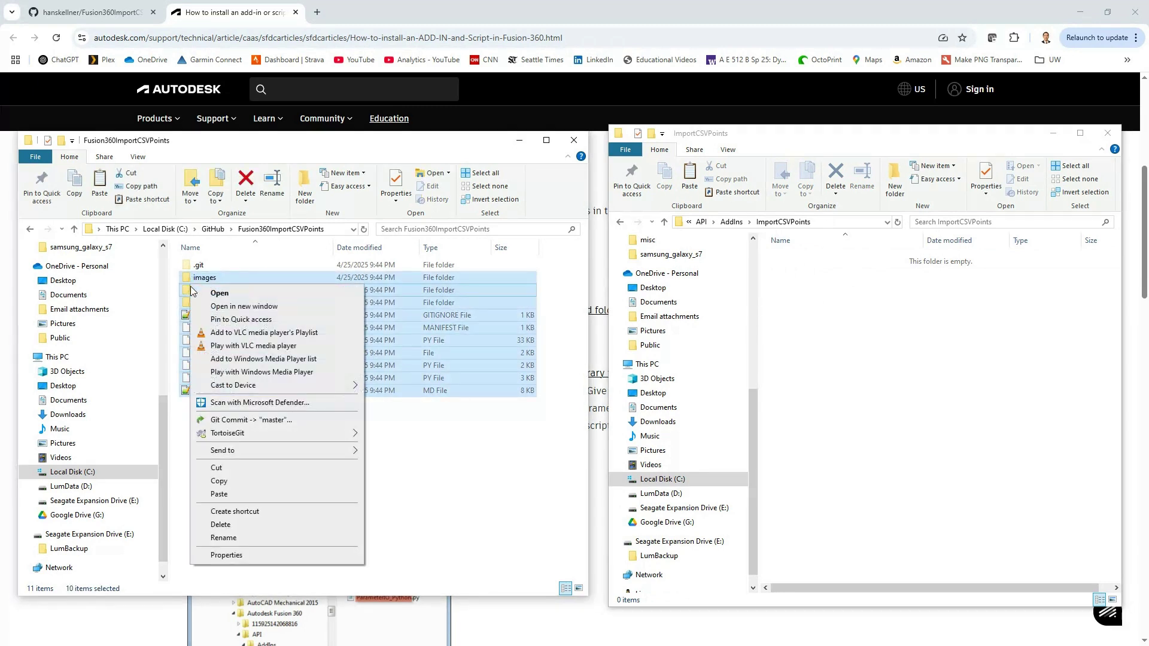
click(219, 481)
right_click(809, 283)
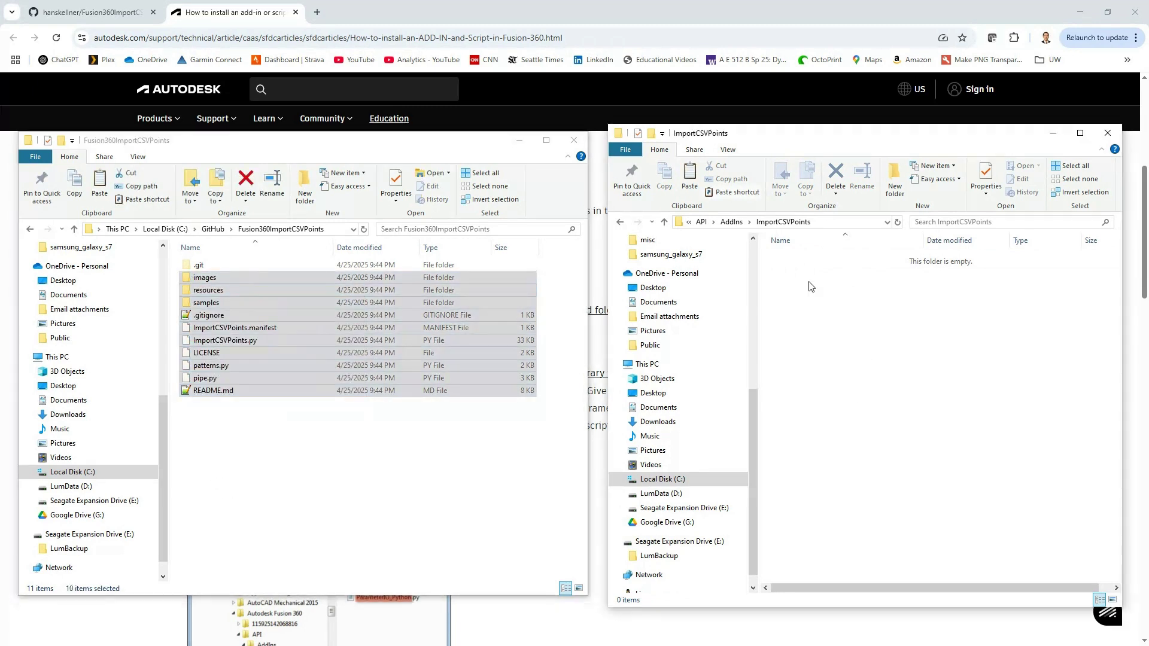
click(835, 365)
click(854, 433)
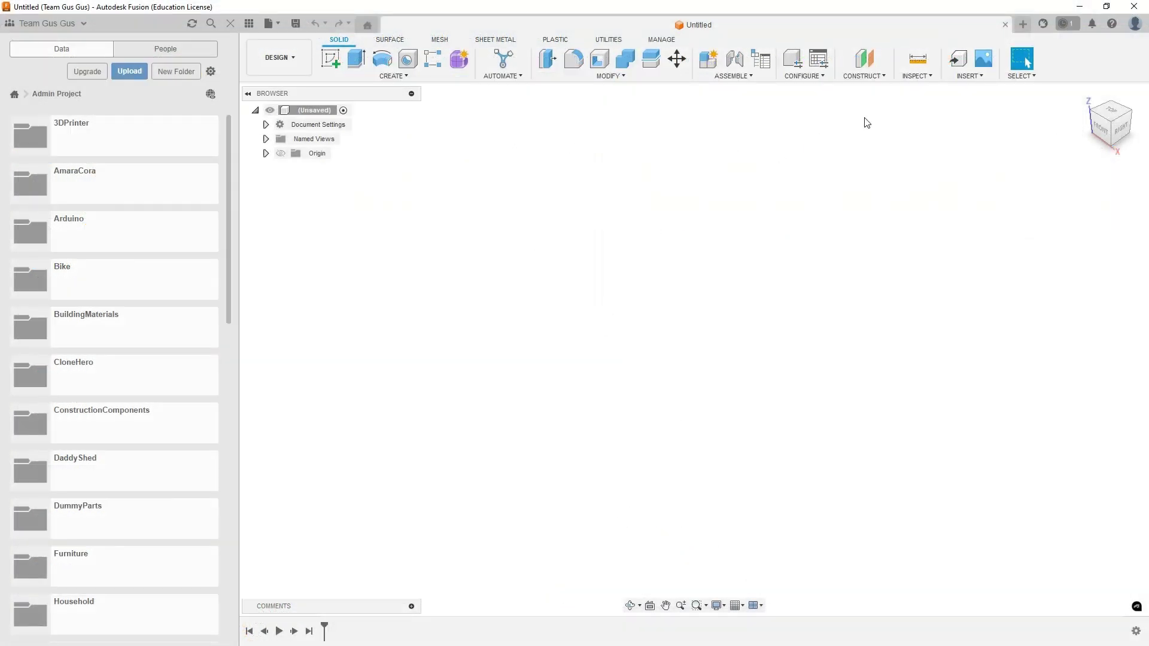
Step: Switch to Autodesk Fusion, check the available Insert commands, and open the add-ins list in Scripts and Add-Ins
click(961, 76)
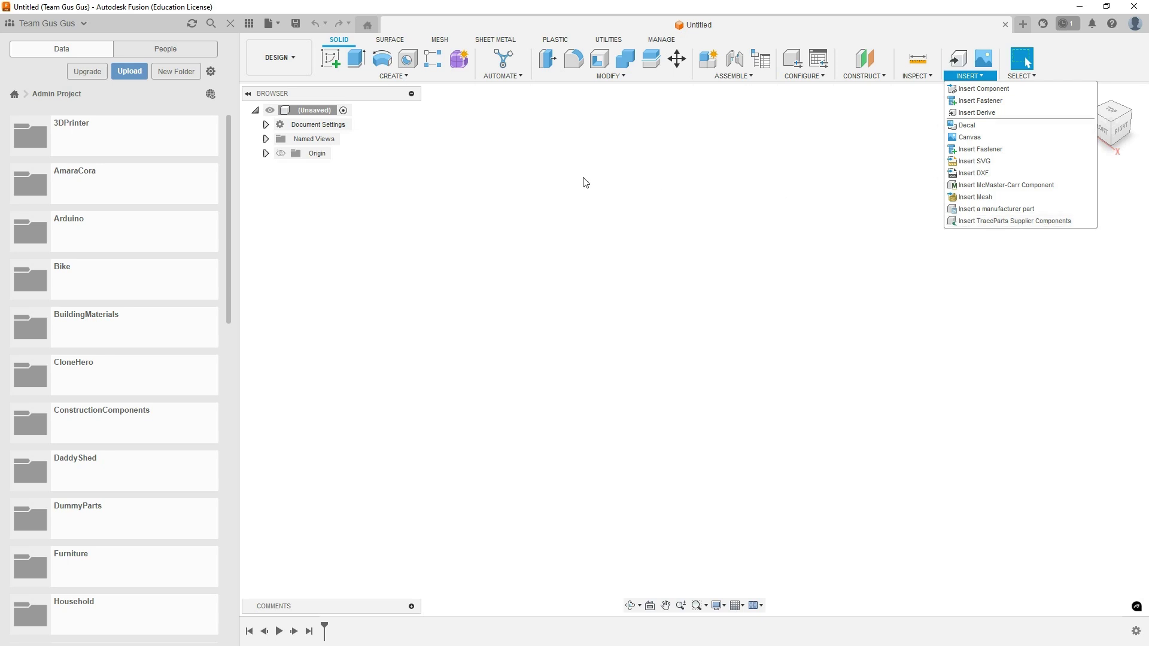
click(616, 40)
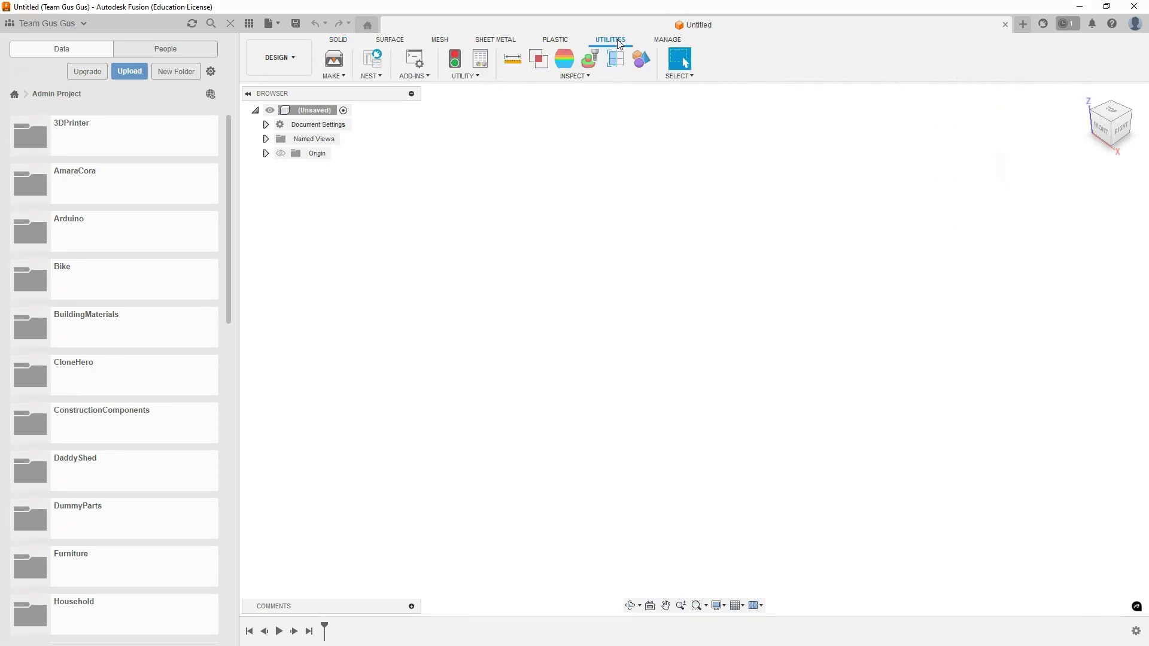
click(401, 80)
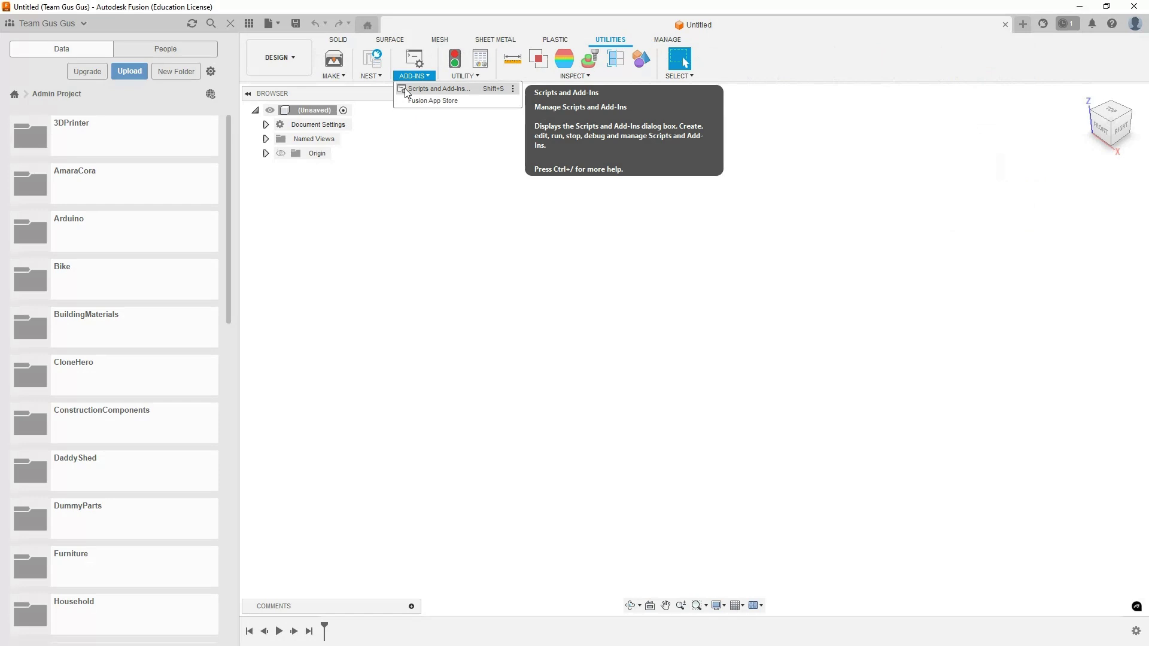
click(405, 89)
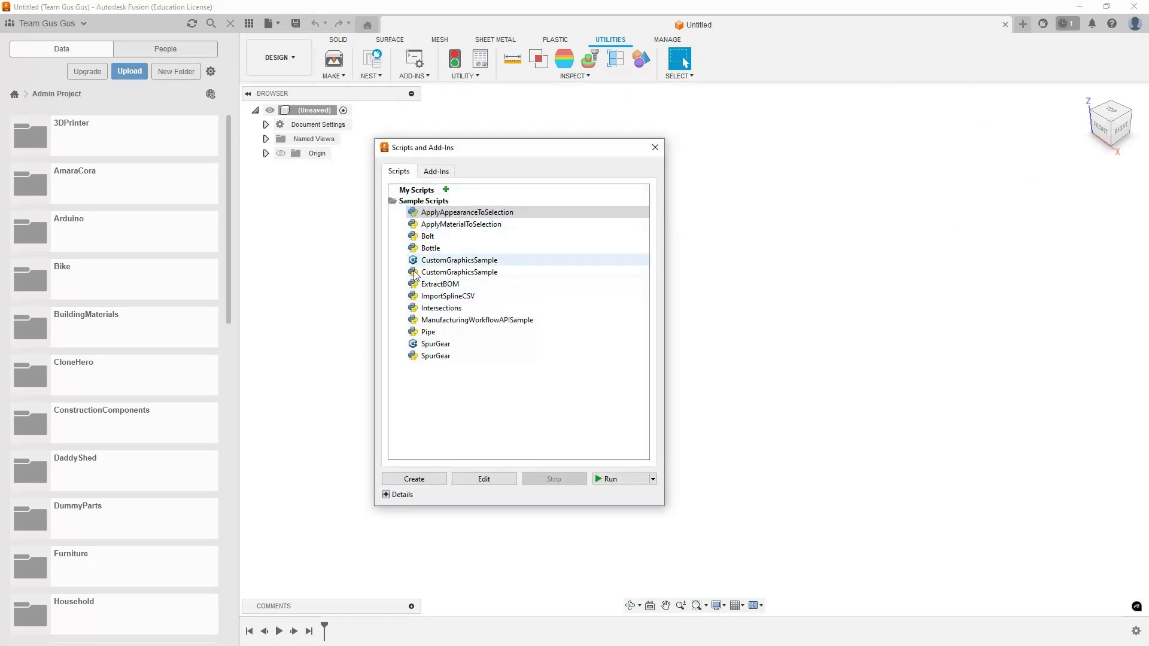
click(437, 172)
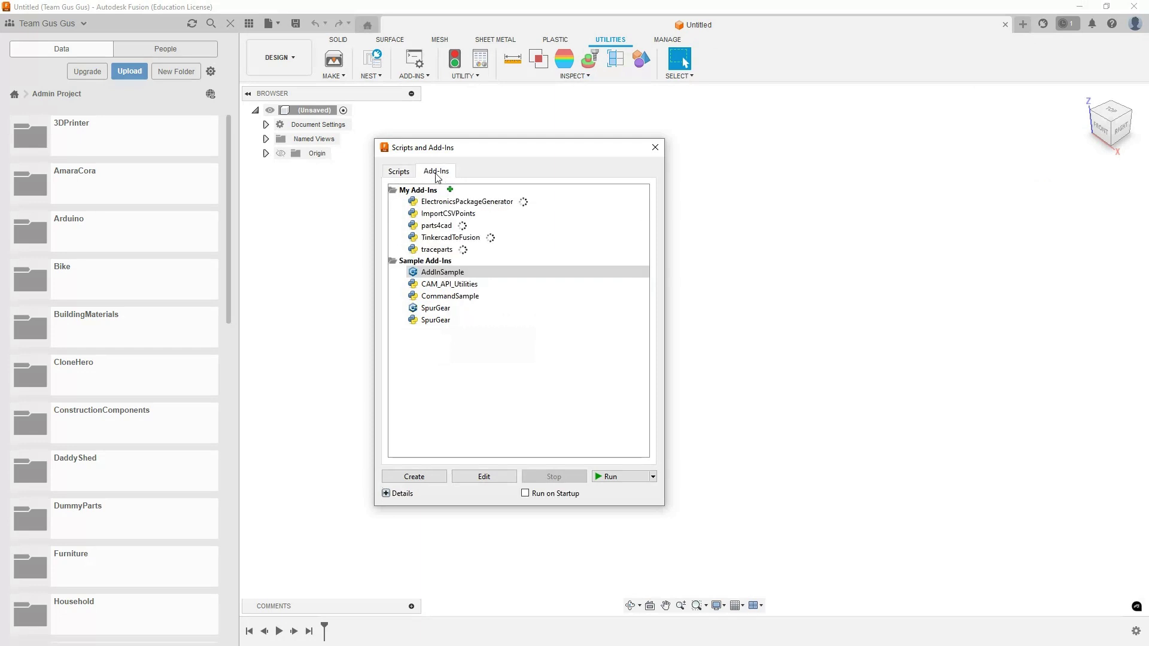
Step: Set the ImportCSVPoints add-in to run on startup, run it, and dismiss its message
click(444, 214)
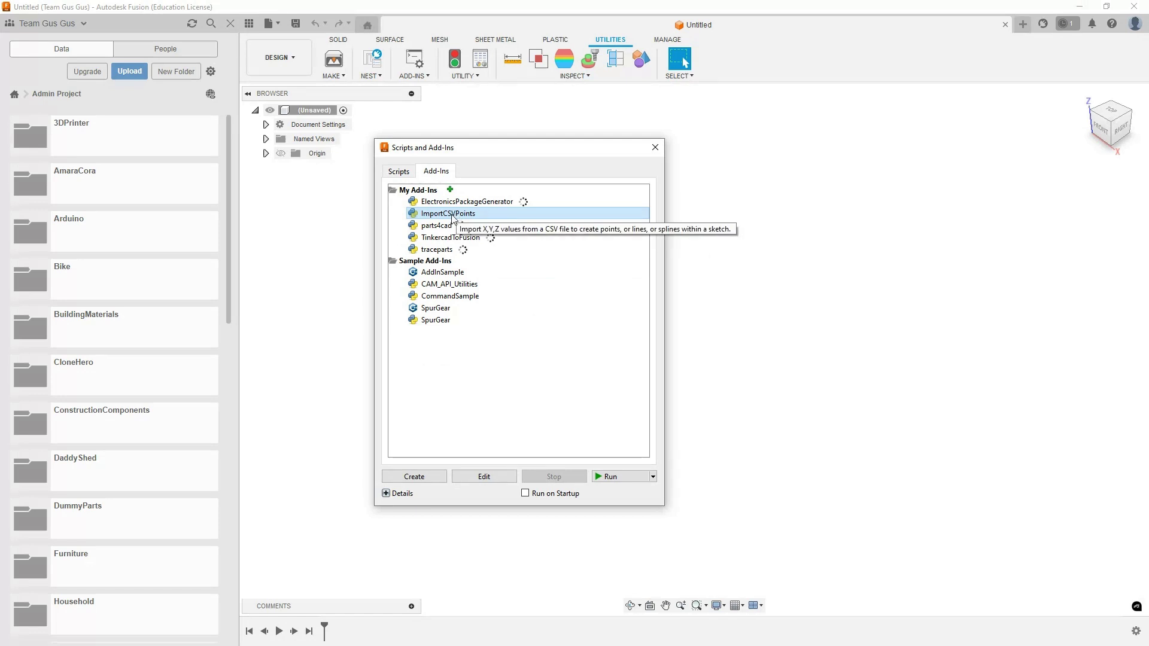
click(534, 495)
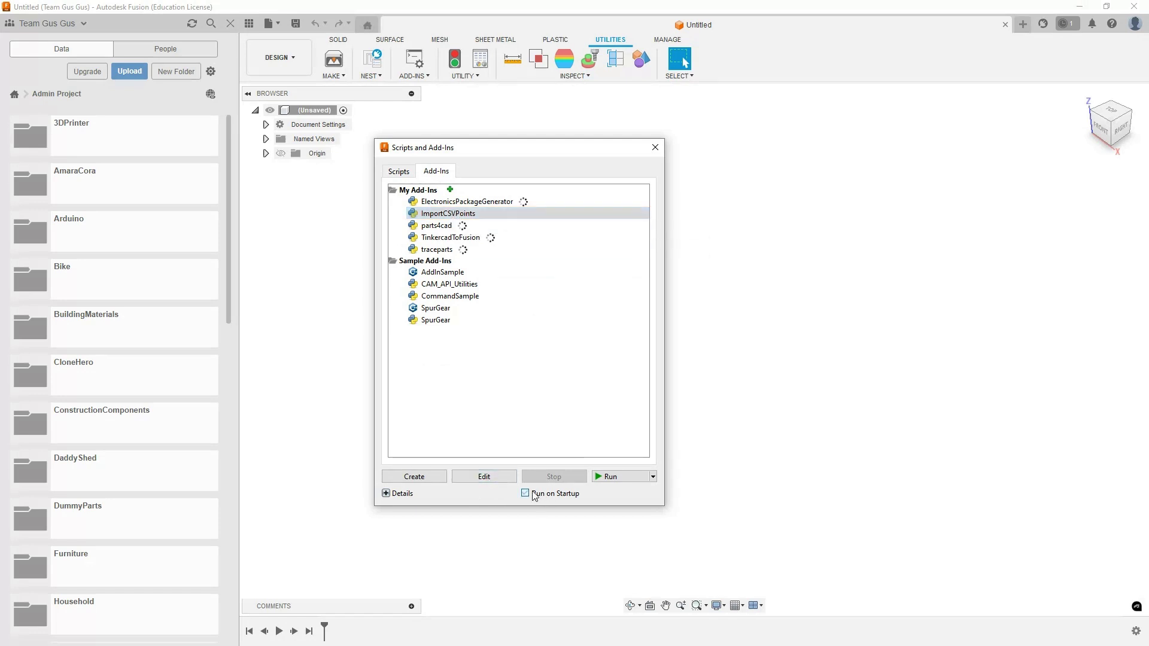
click(615, 477)
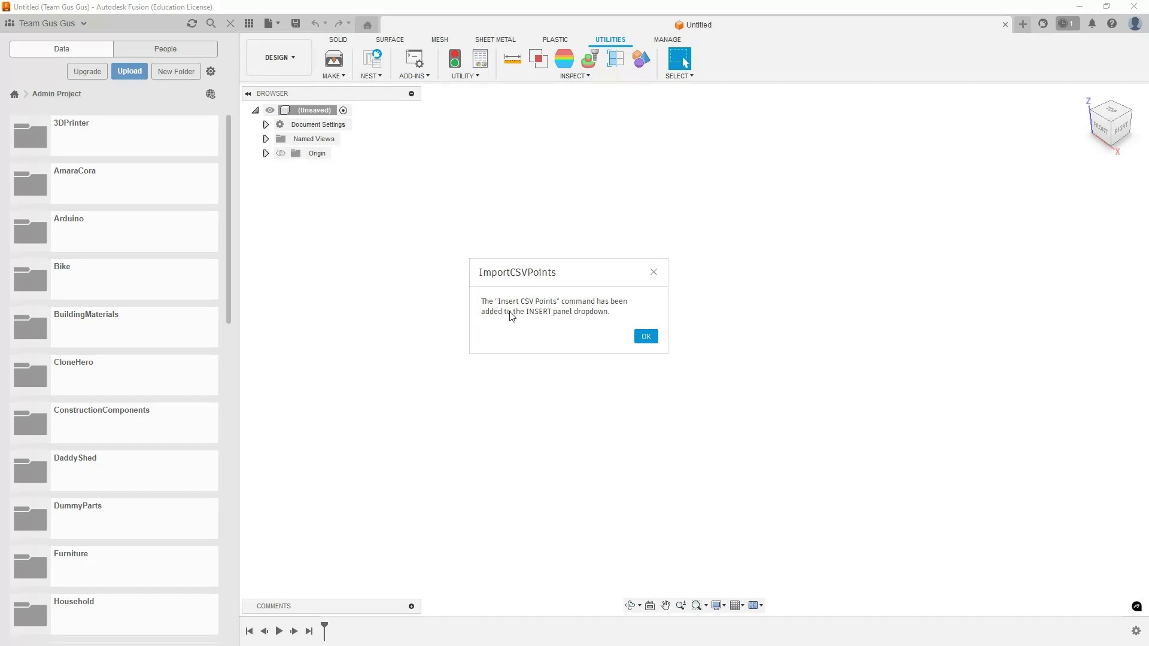
click(646, 337)
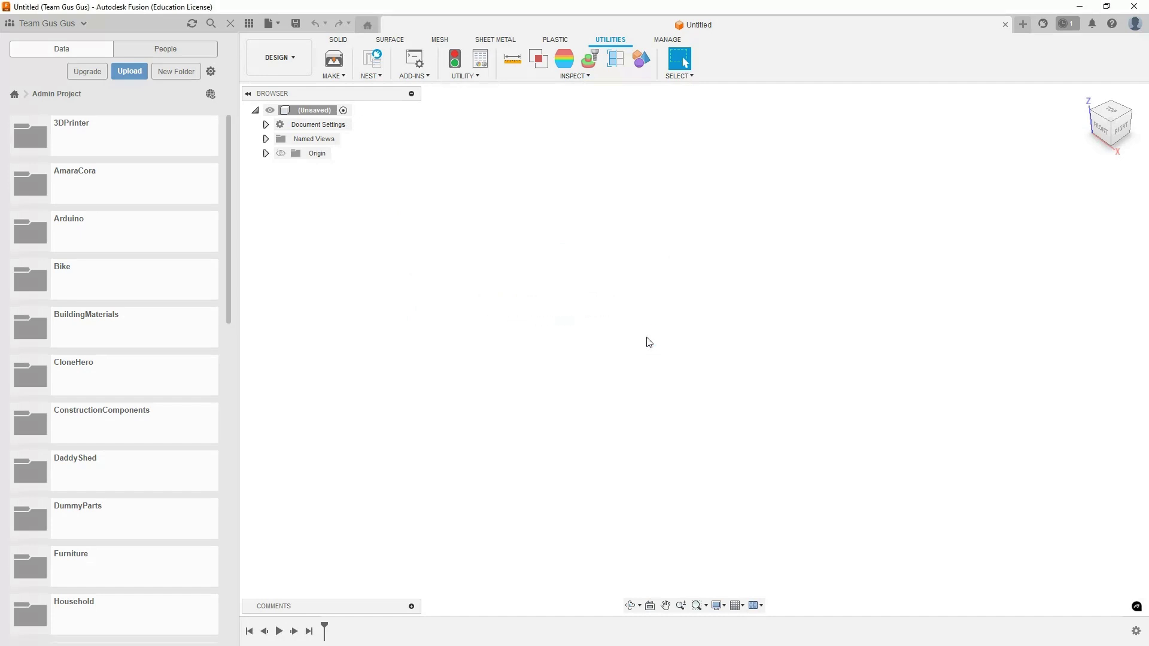
Step: Start Import CSV Points and accept Inch units, Lines style and the XY Plane as construction plane
click(338, 40)
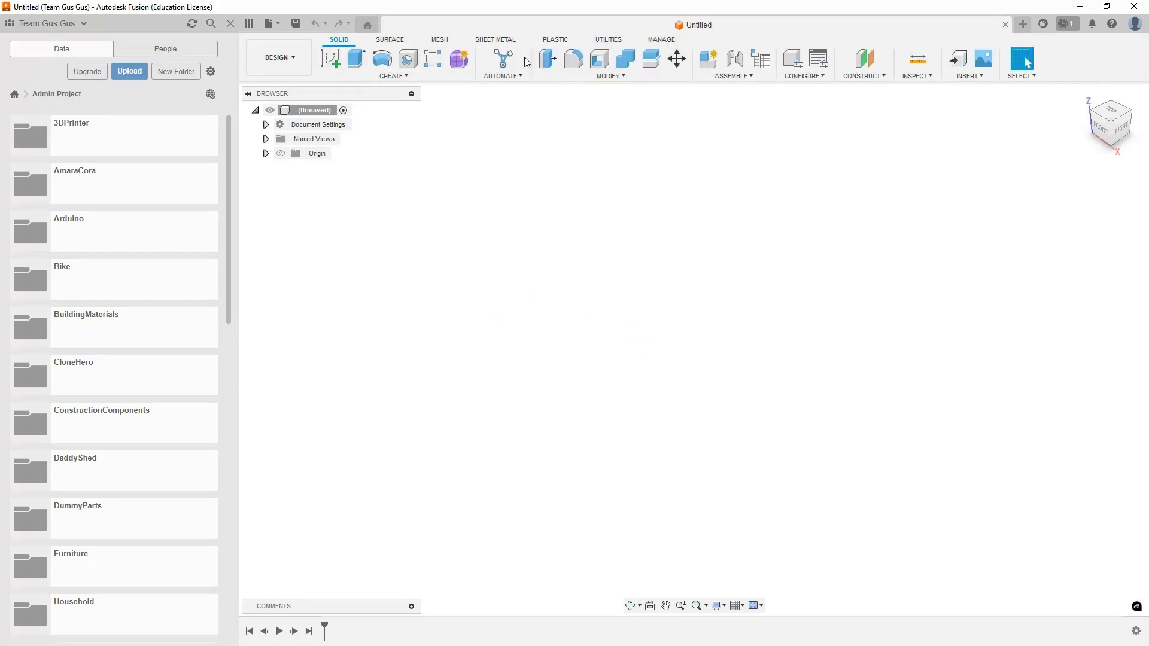
click(969, 76)
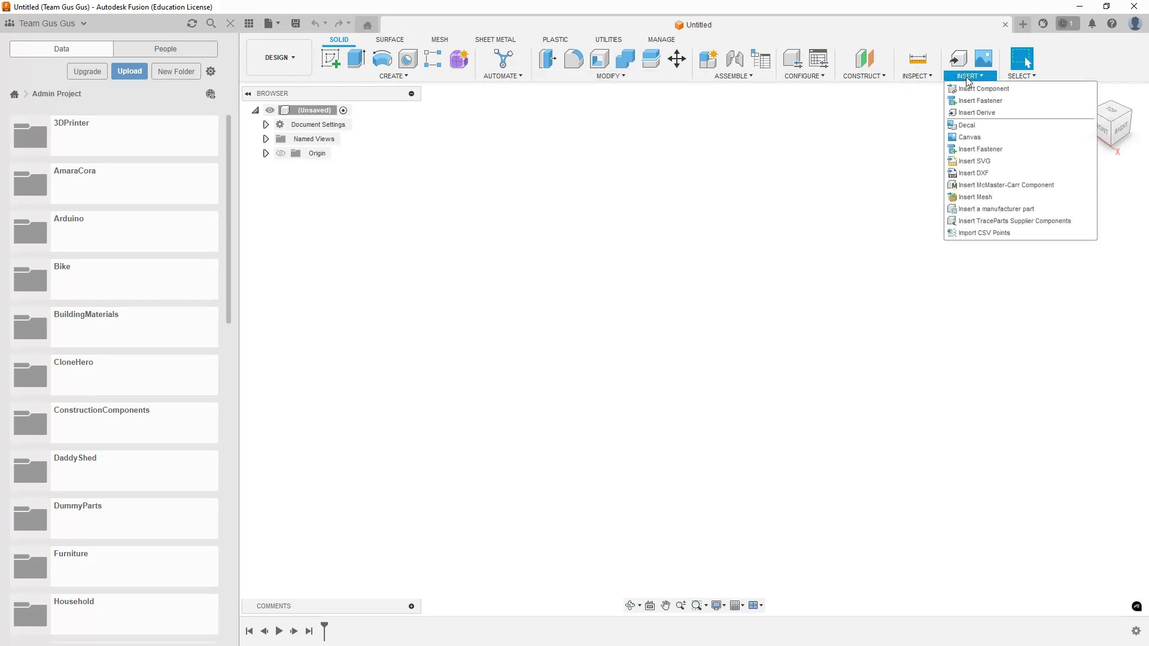
click(991, 238)
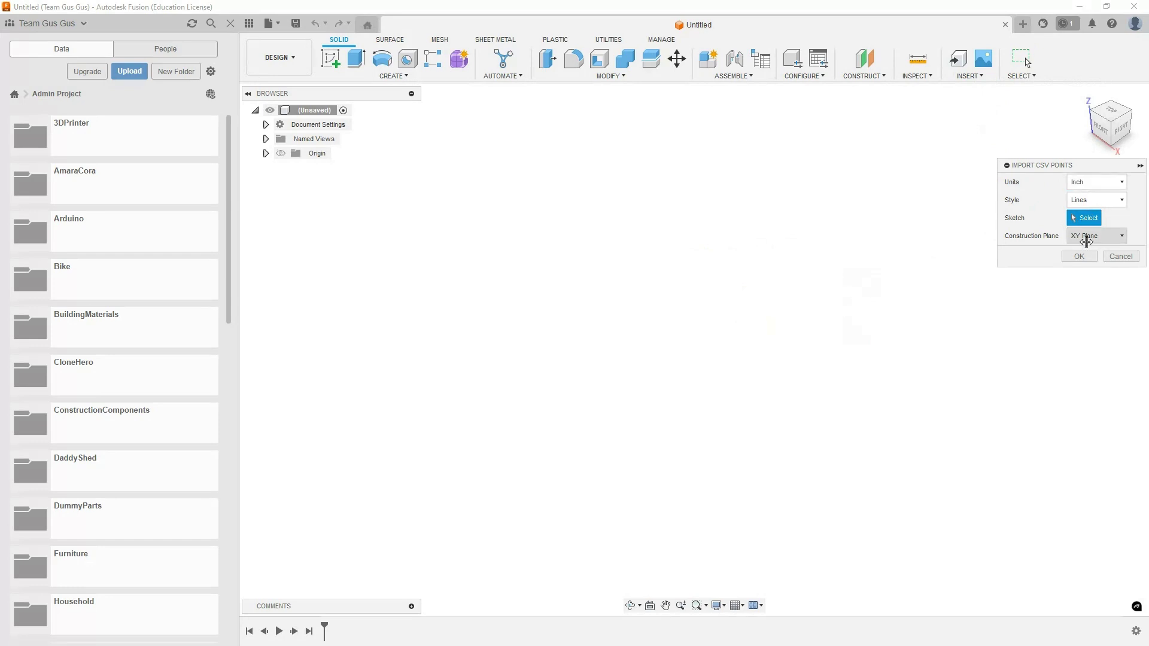
click(1079, 256)
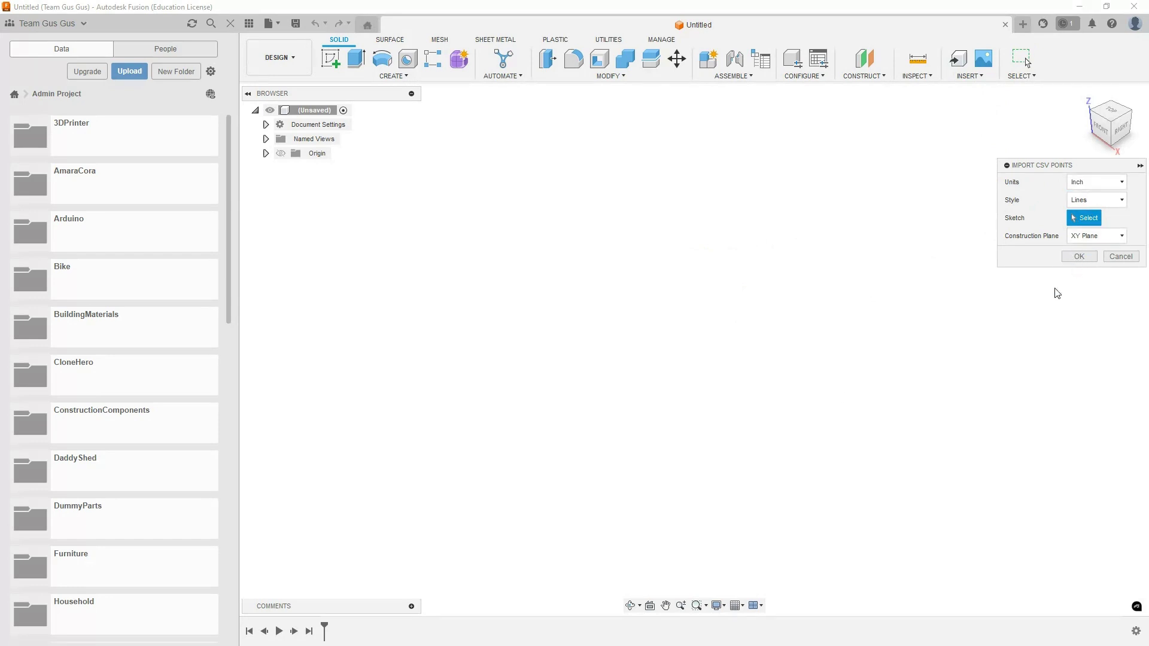
Step: Browse to C:\GitHub\YouTube\Fusion04\csvExamples to choose the CSV points file
drag(228, 30, 624, 138)
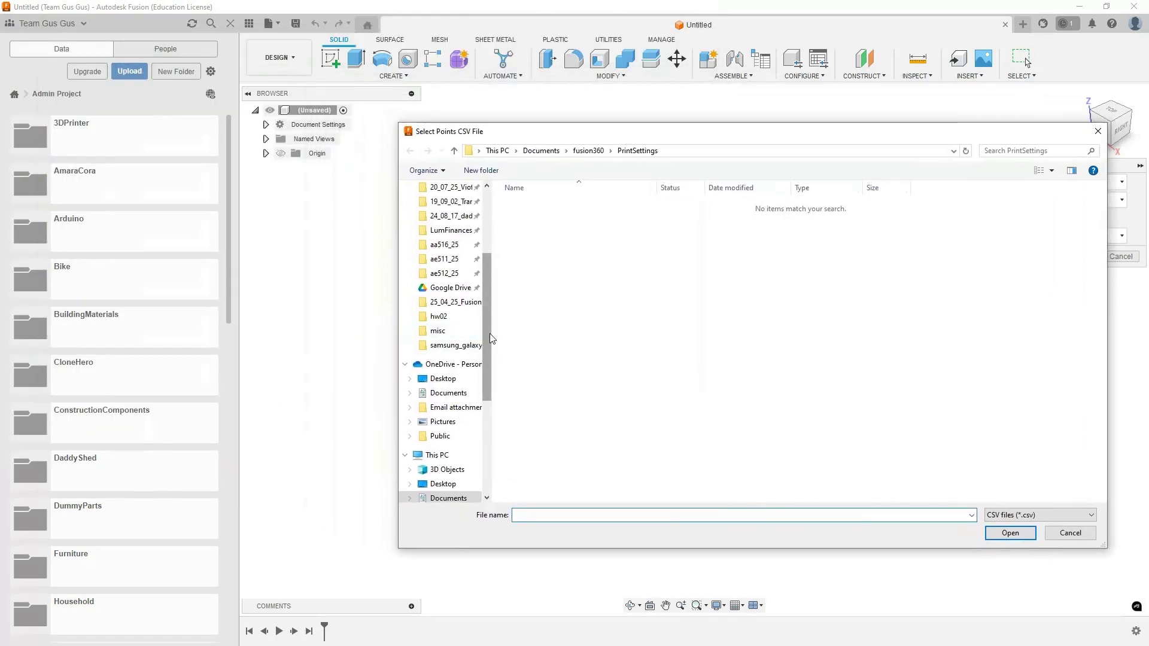
drag(489, 337, 488, 383)
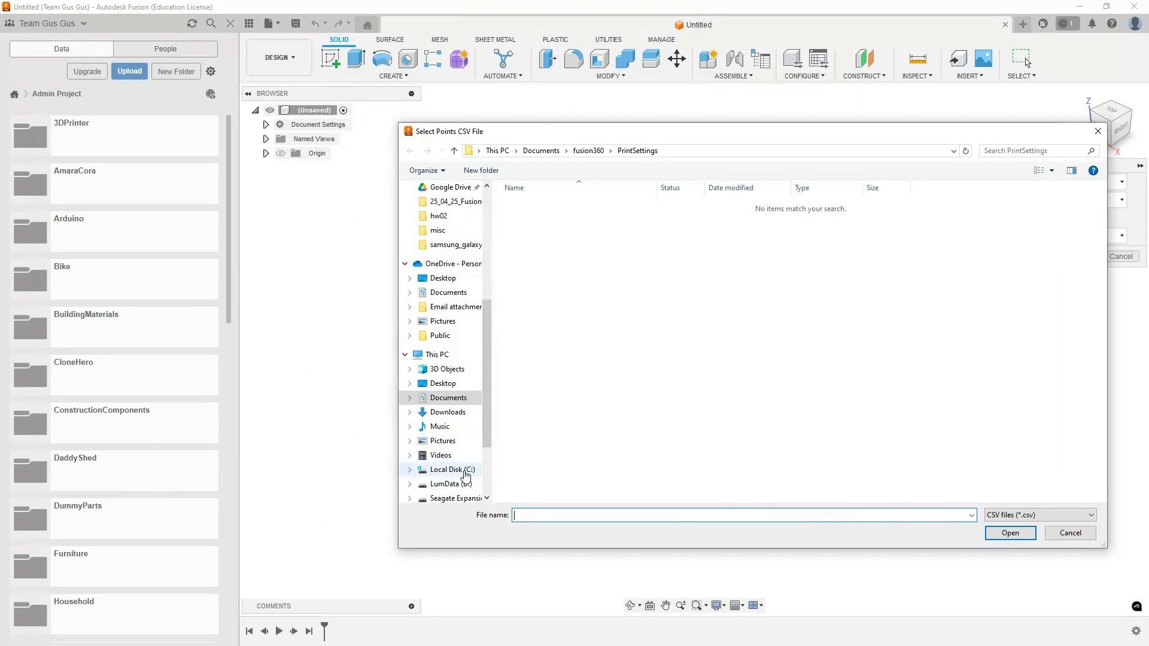
click(456, 470)
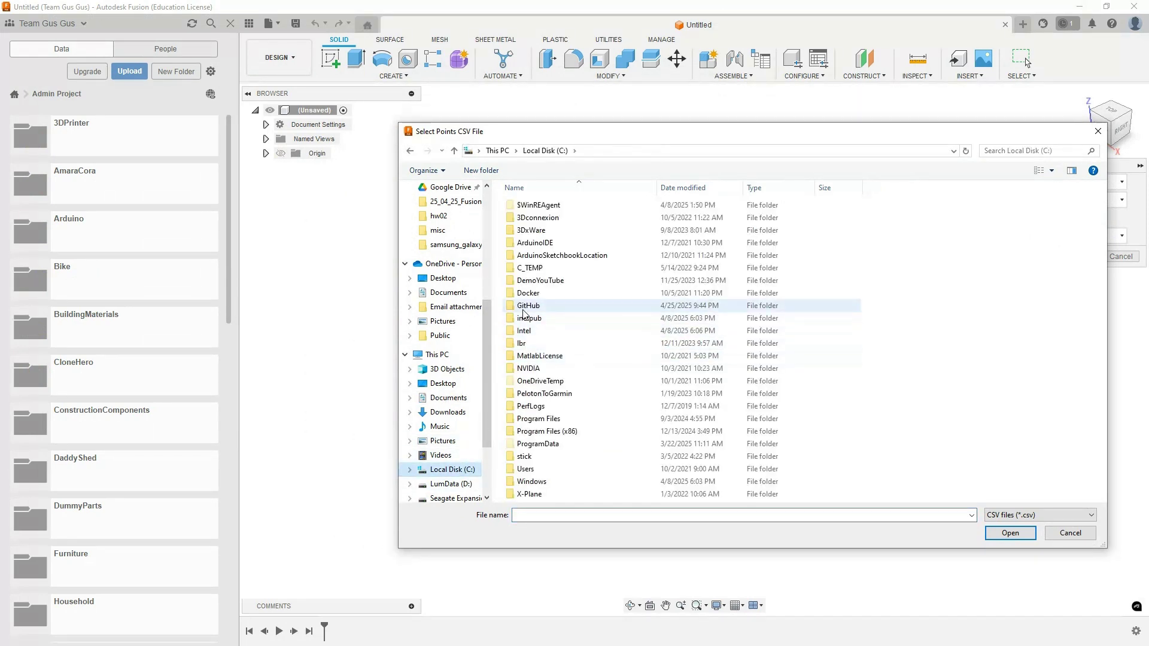
double_click(528, 306)
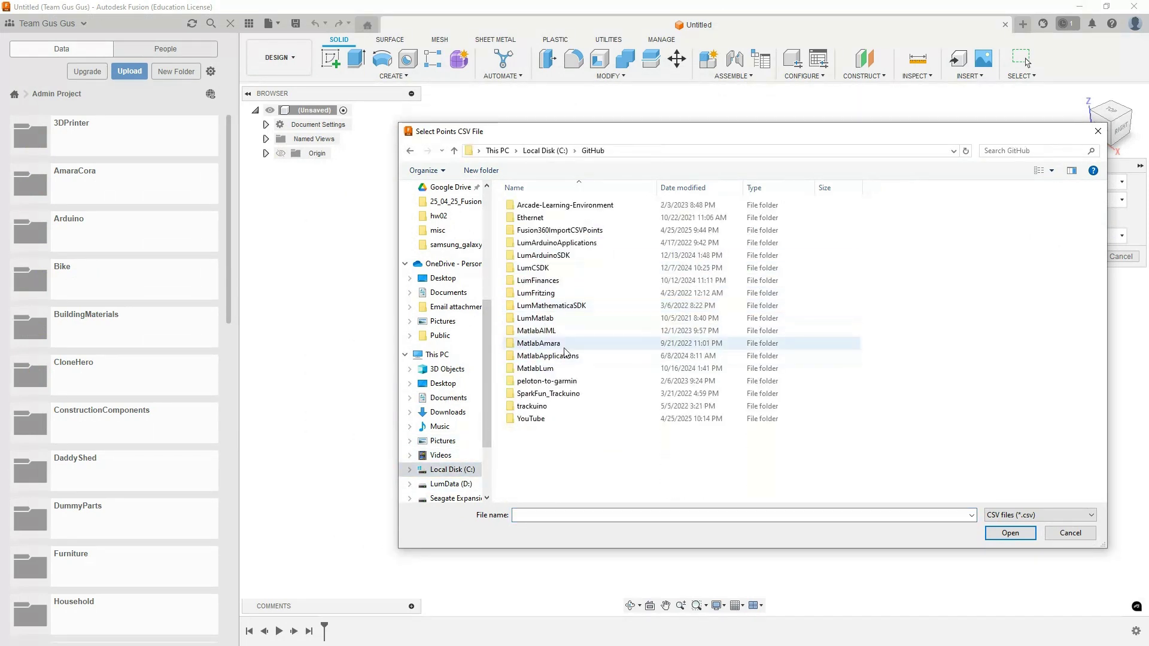
double_click(531, 419)
scroll(557, 400, down, 5)
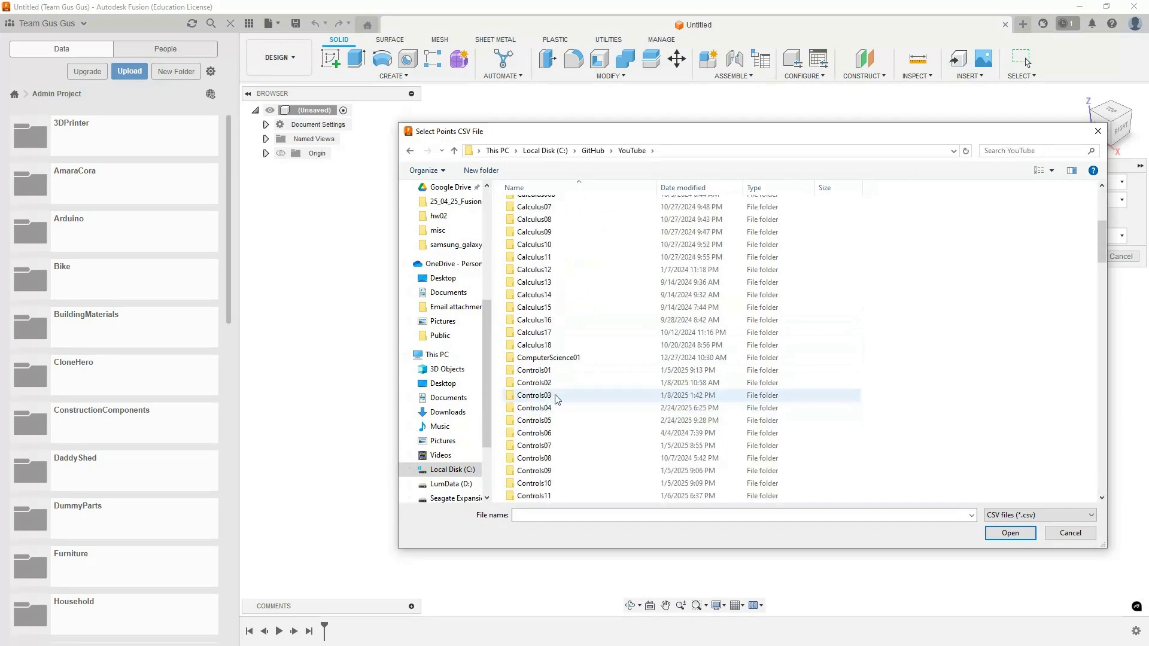
scroll(557, 399, down, 15)
scroll(558, 402, down, 7)
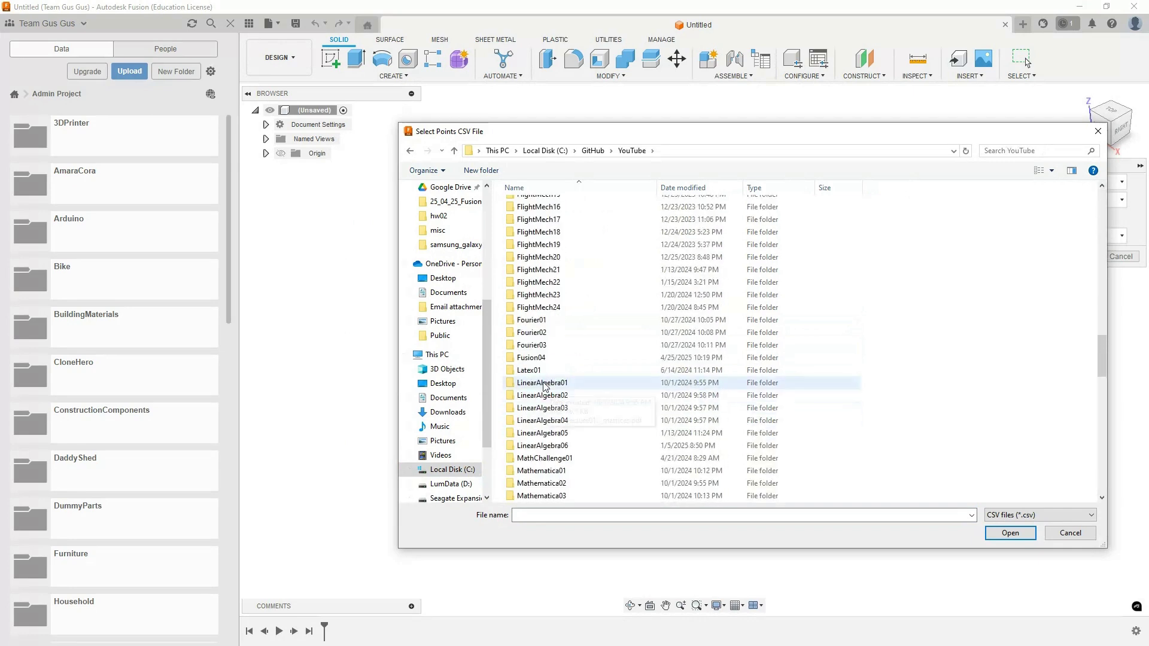
double_click(526, 363)
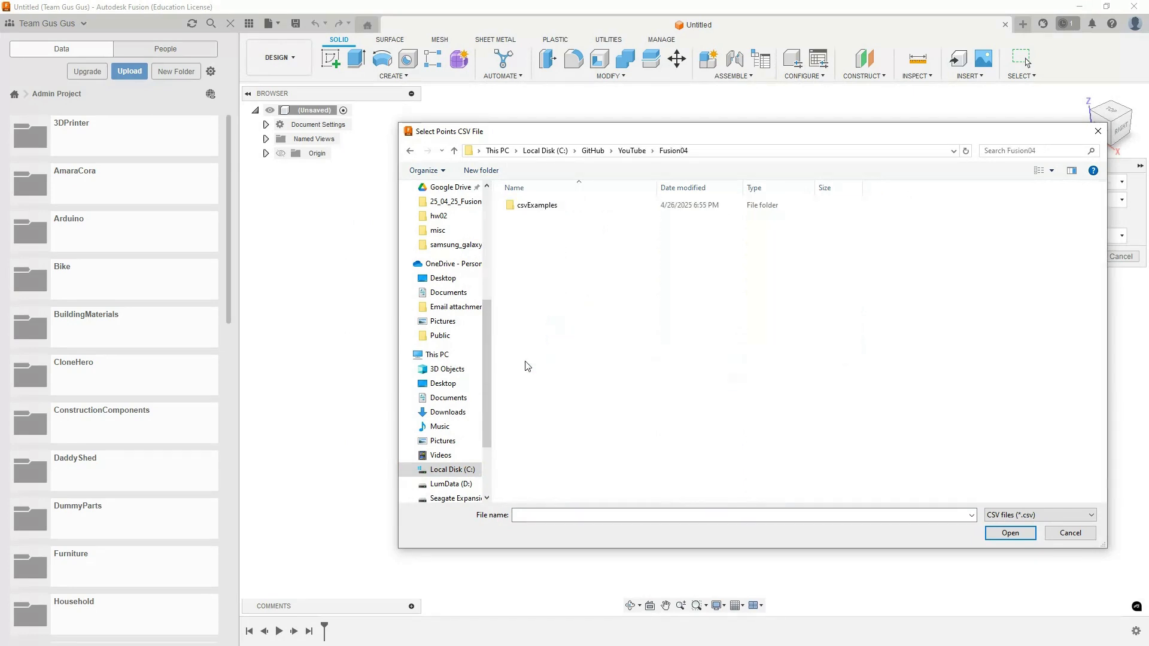
double_click(530, 205)
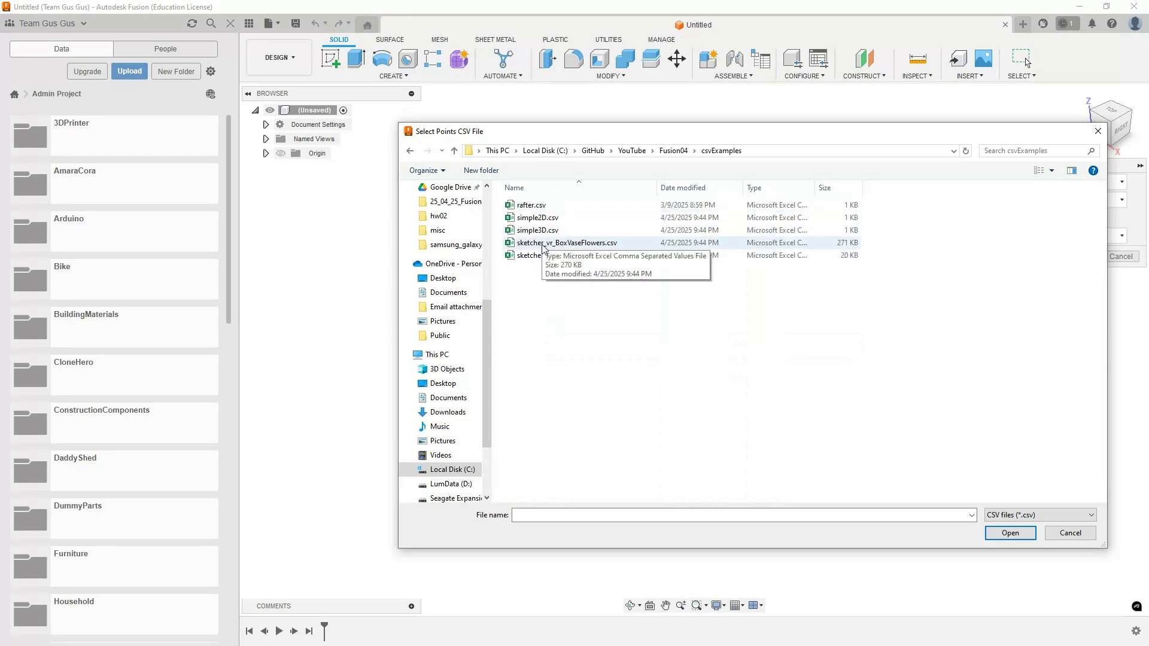
Step: Import the points from sketcher_vr_BoxVaseFlowers.csv with the current import settings
click(588, 243)
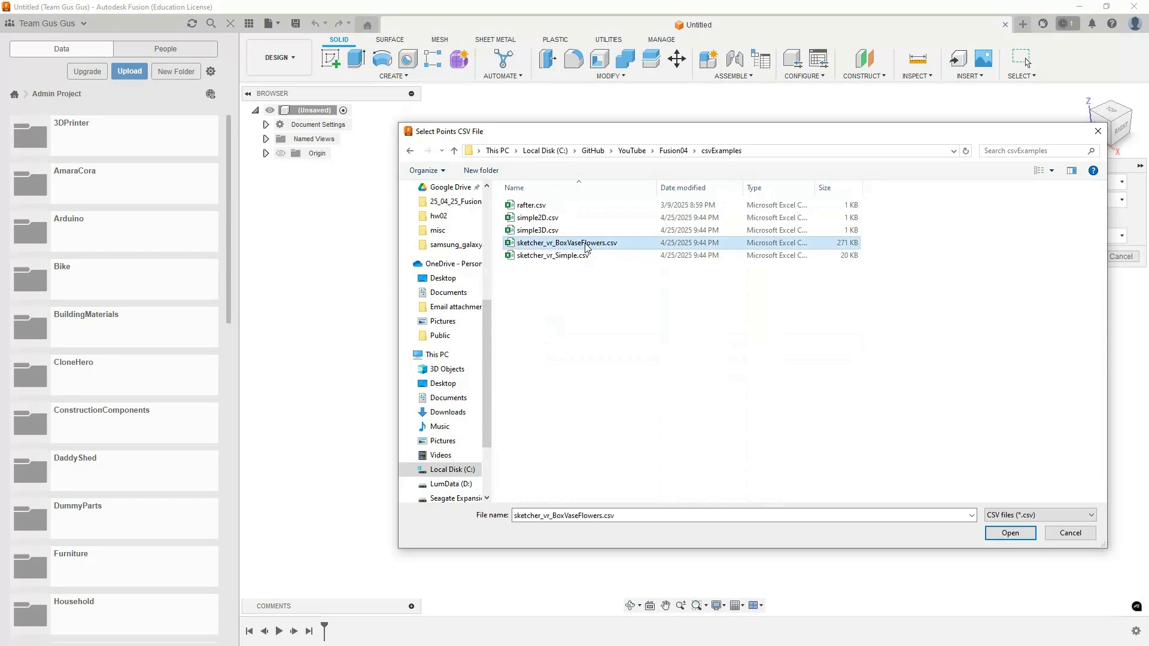
click(1004, 535)
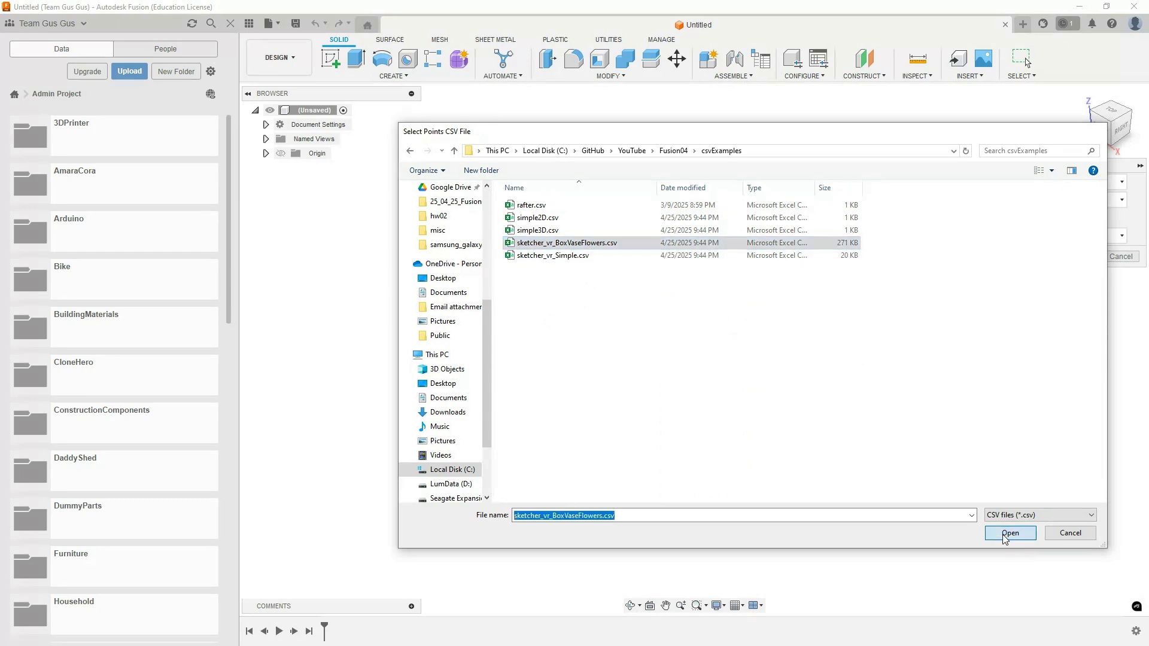
click(1078, 256)
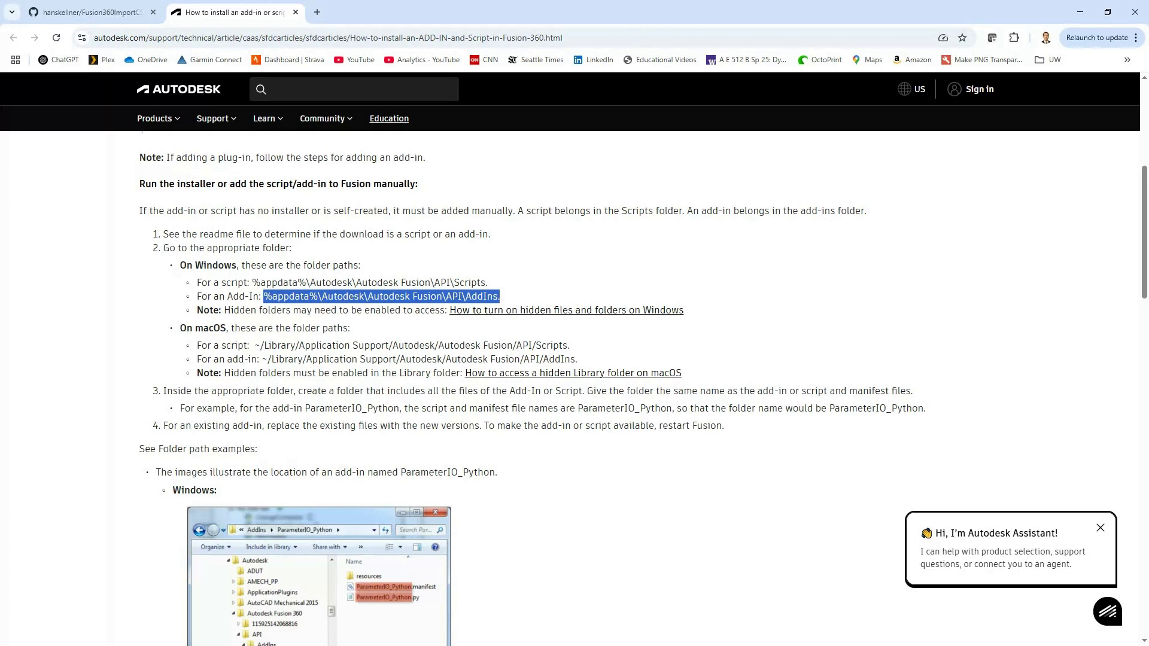
Step: Switch to the browser and examine the samples folder of the Fusion360ImportCSVPoints GitHub repository, then minimize the browser
click(123, 10)
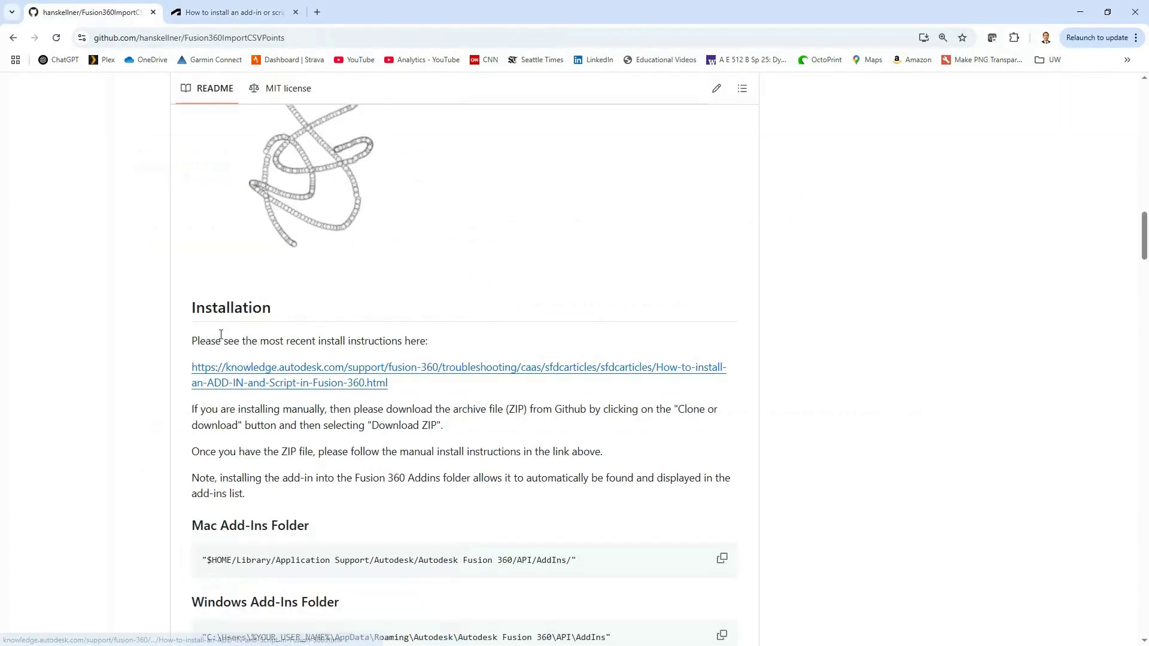
scroll(289, 181, down, 5)
scroll(289, 181, up, 10)
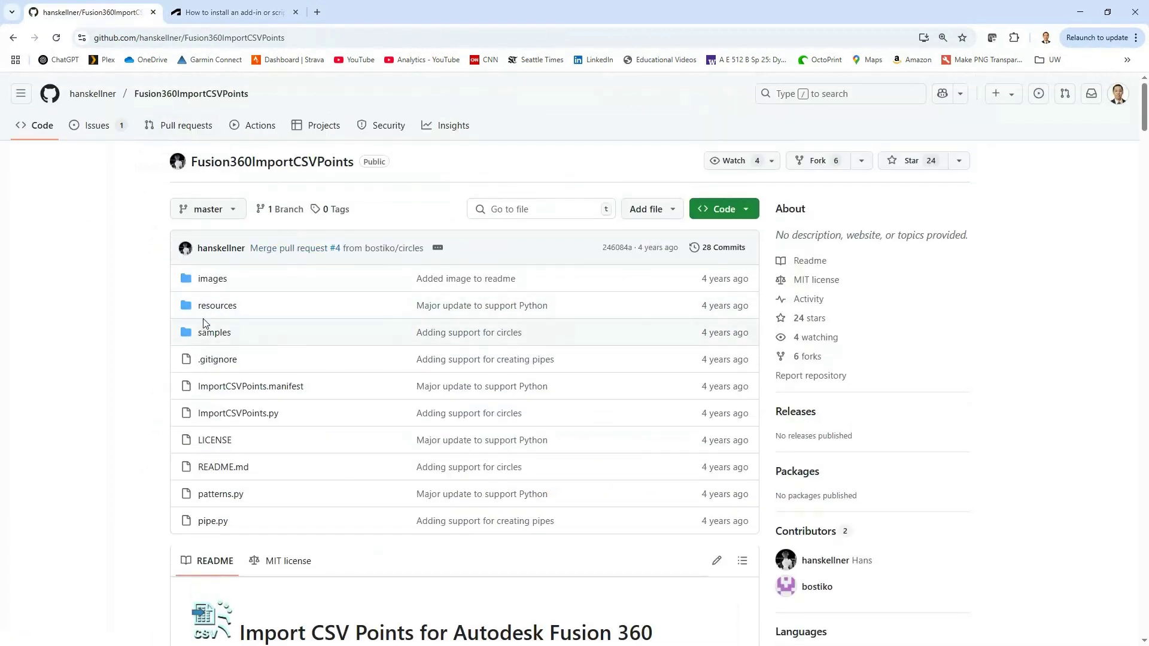
click(213, 333)
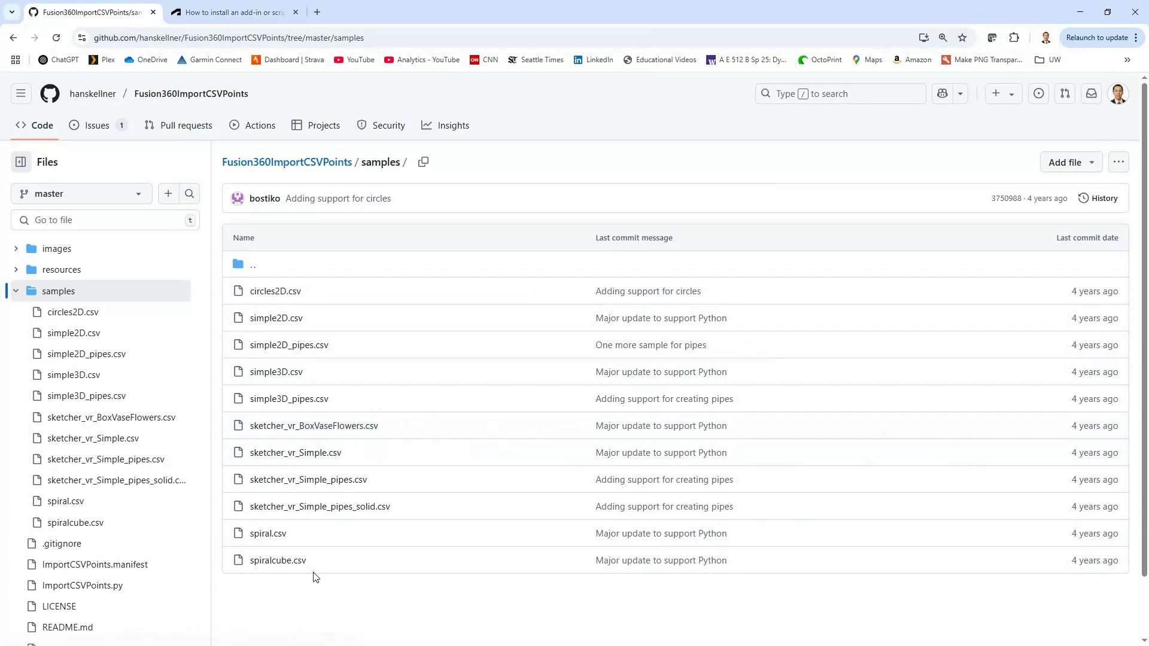
click(1077, 13)
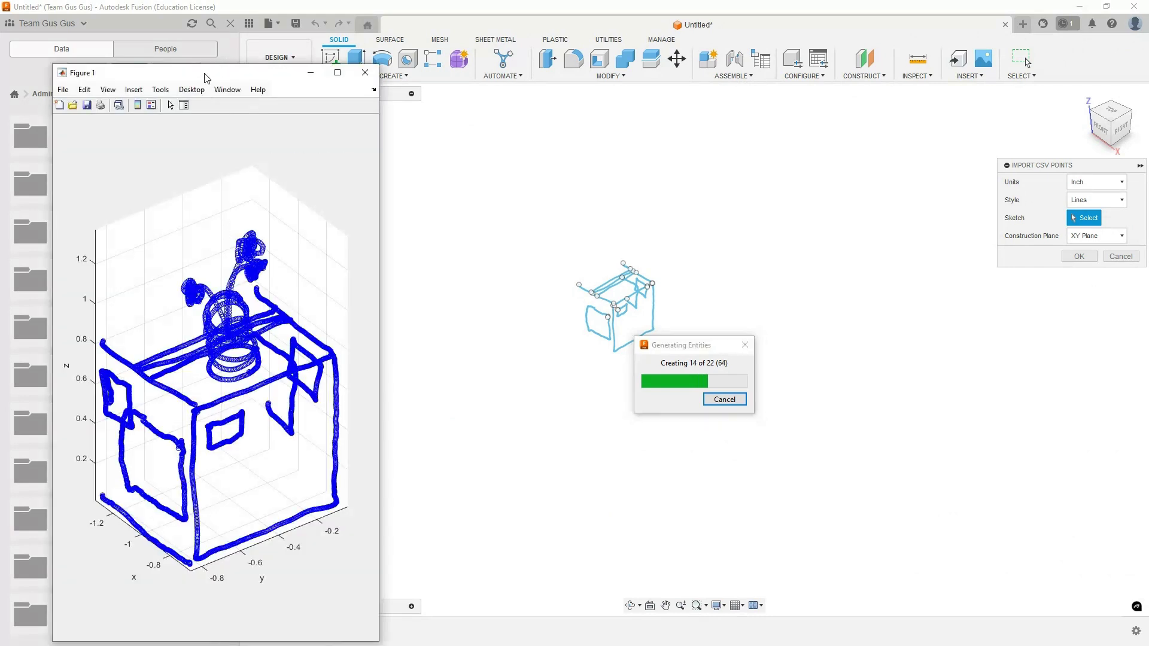
Step: Reposition the MATLAB figure and examine sketcher_vr_BoxVaseFlowers.csv in Notepad++ through to its last line, then minimize Notepad++
mouse_move(231, 72)
mouse_down()
mouse_move(344, 69)
mouse_move(245, 53)
mouse_up()
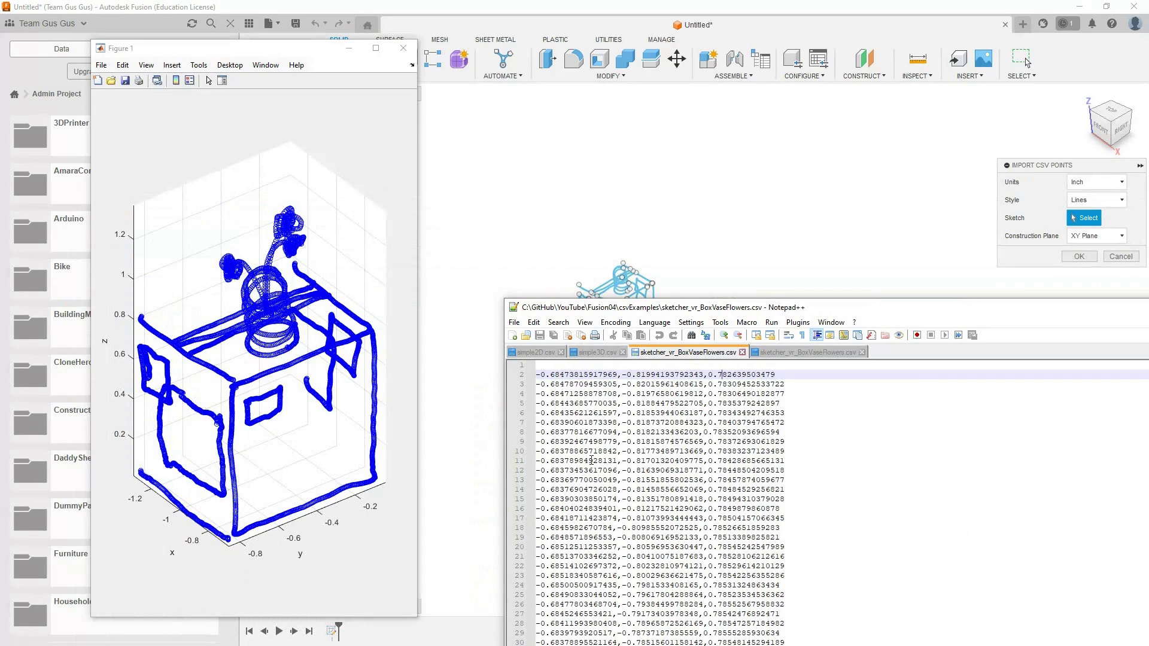
drag(674, 311, 181, 50)
scroll(864, 164, down, 18)
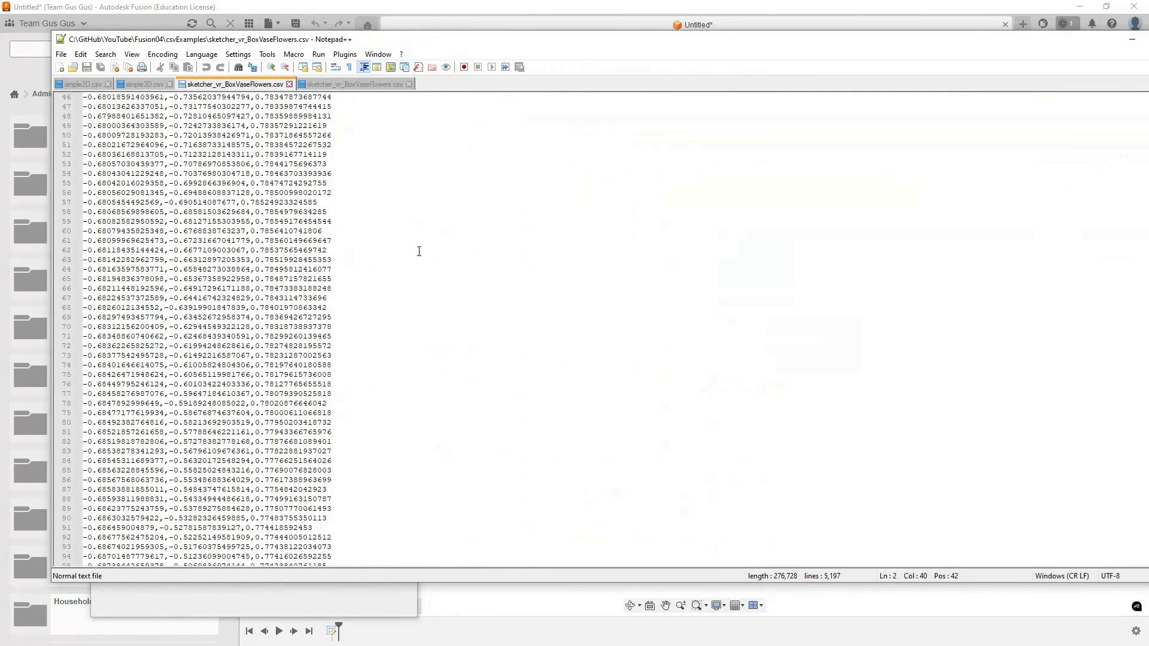
double_click(489, 45)
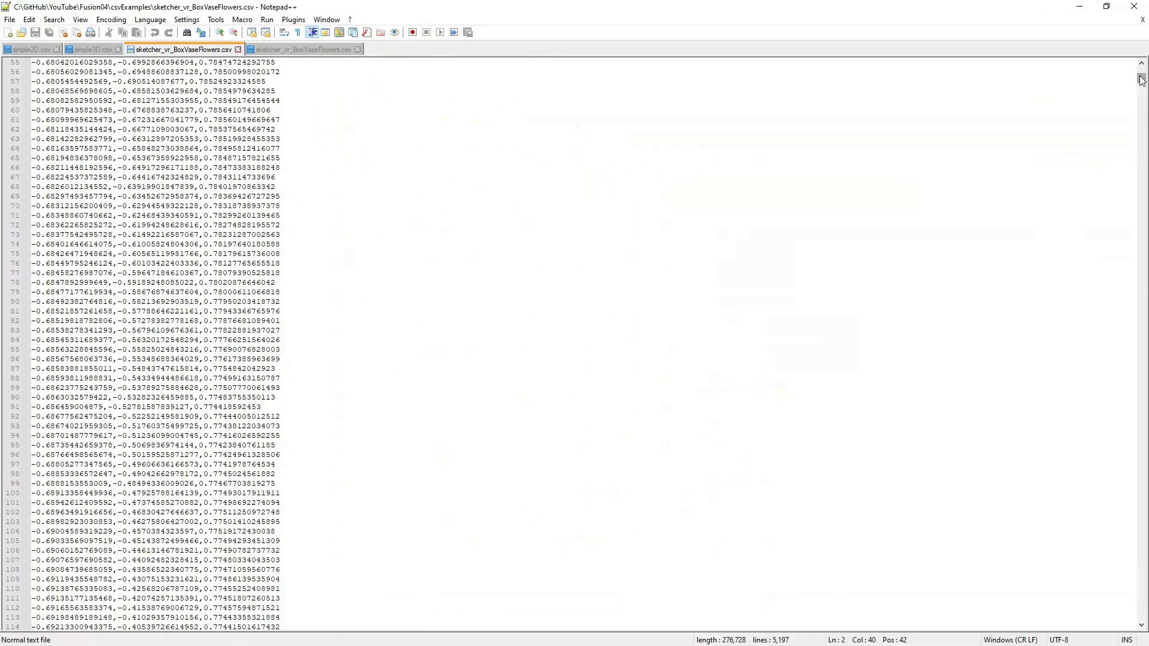
drag(1141, 79, 1139, 620)
drag(1142, 616, 1144, 615)
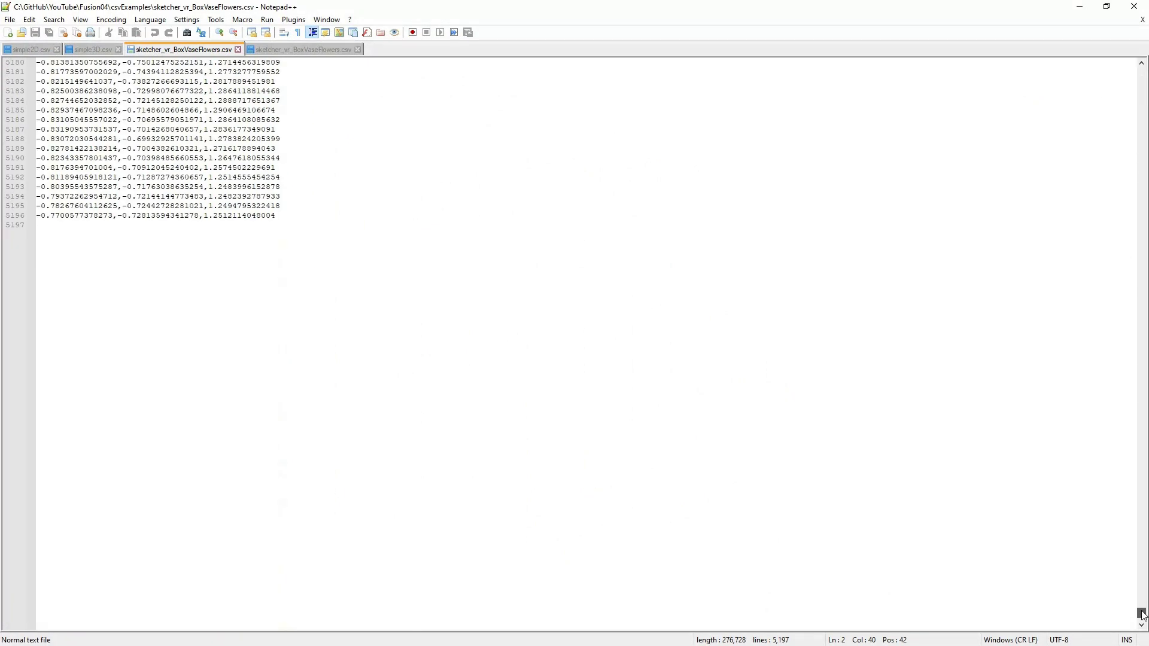
drag(51, 220, 51, 225)
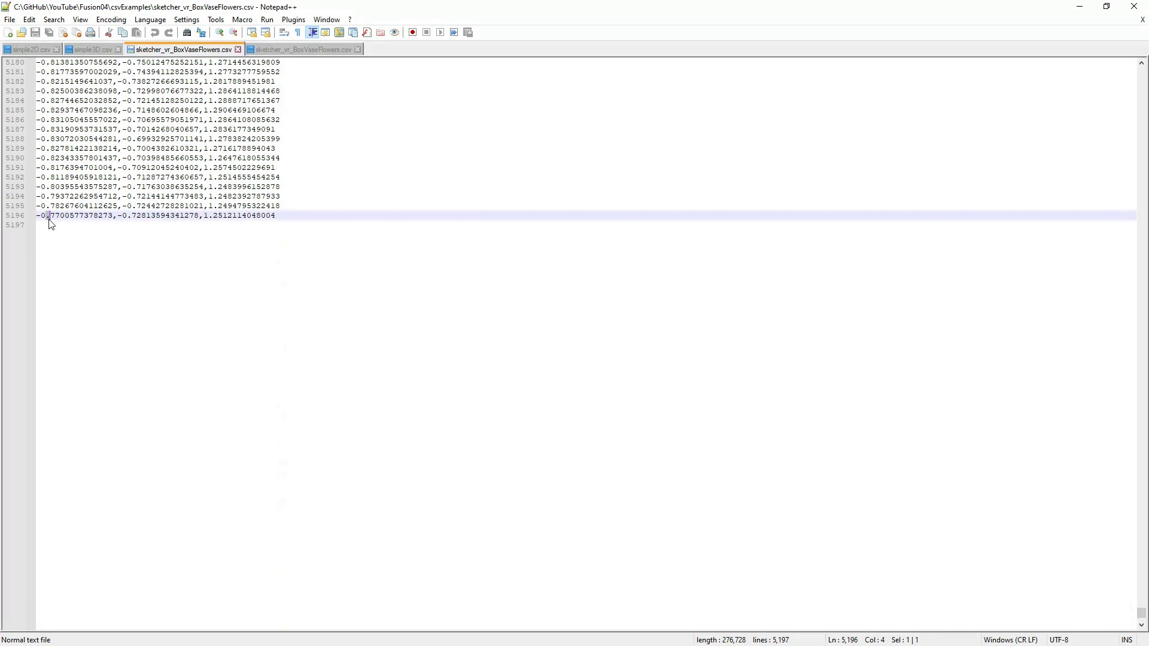
click(1081, 7)
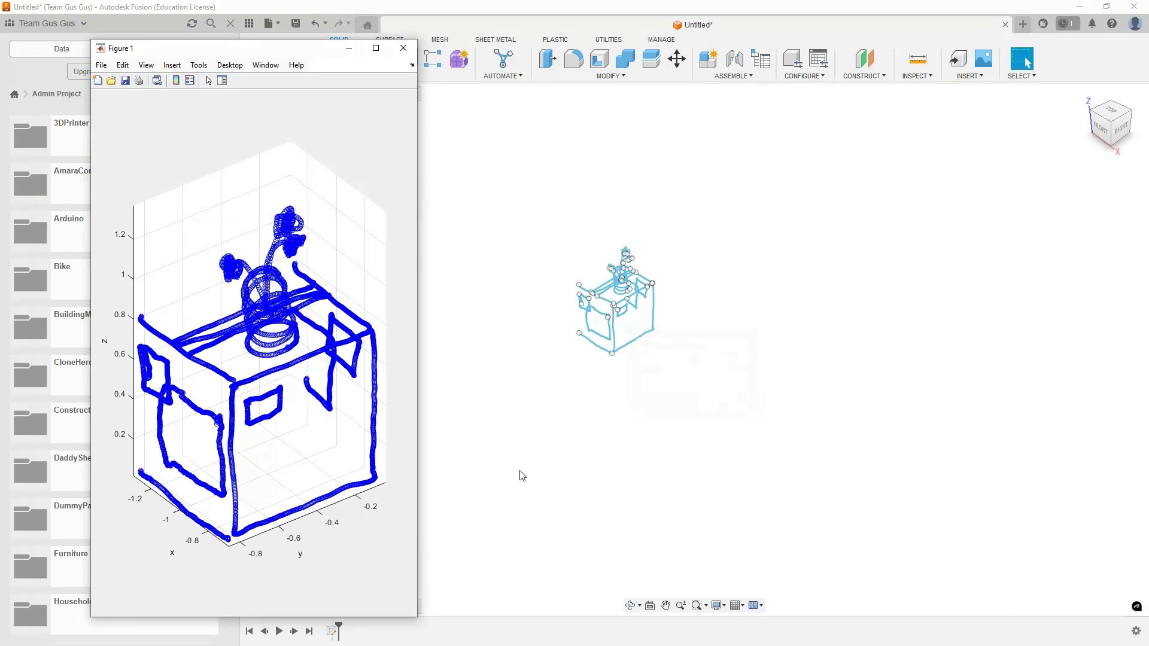
Step: Compare the imported box and vase sketch with the MATLAB figure and inspect it from another angle
scroll(550, 326, up, 5)
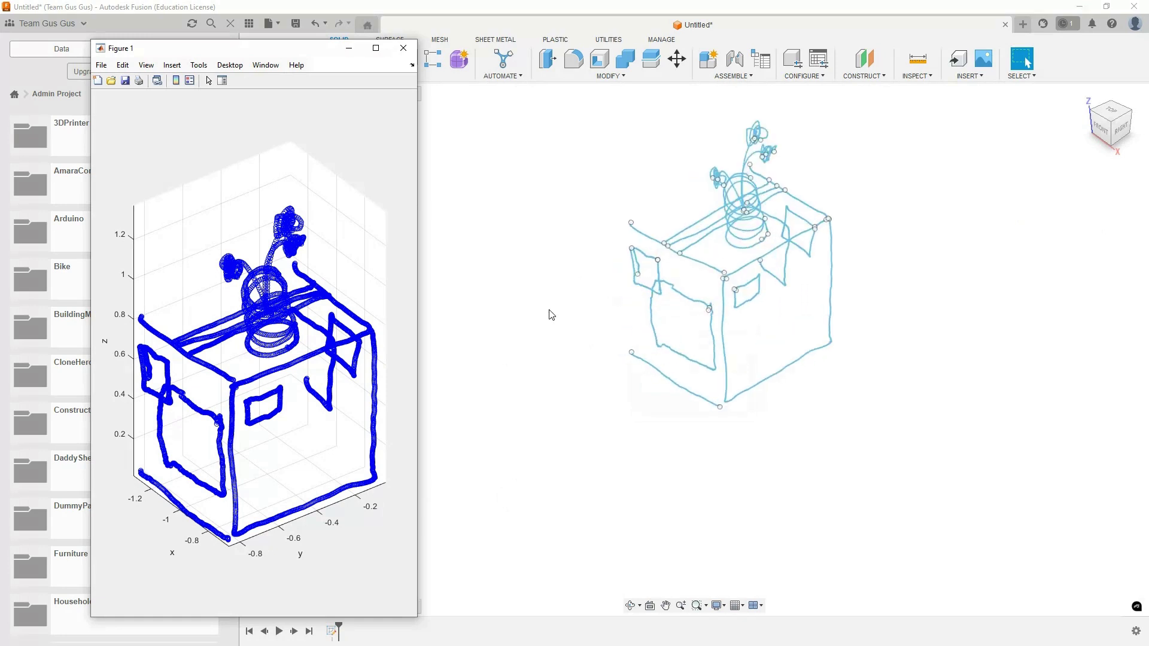
click(534, 403)
shift+middle_drag(549, 367, 543, 388)
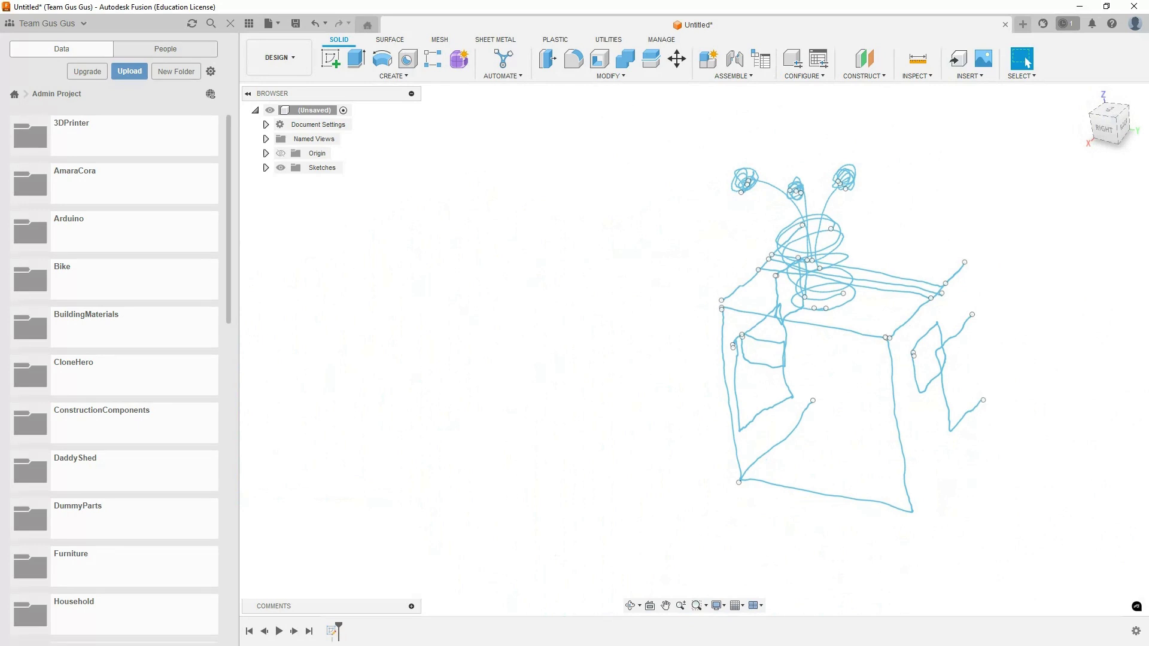
Step: Switch to File Explorer, open rafter.csv from the daddy shed Matlab folder in Notepad, and review its coordinate pairs
key(alt+Tab)
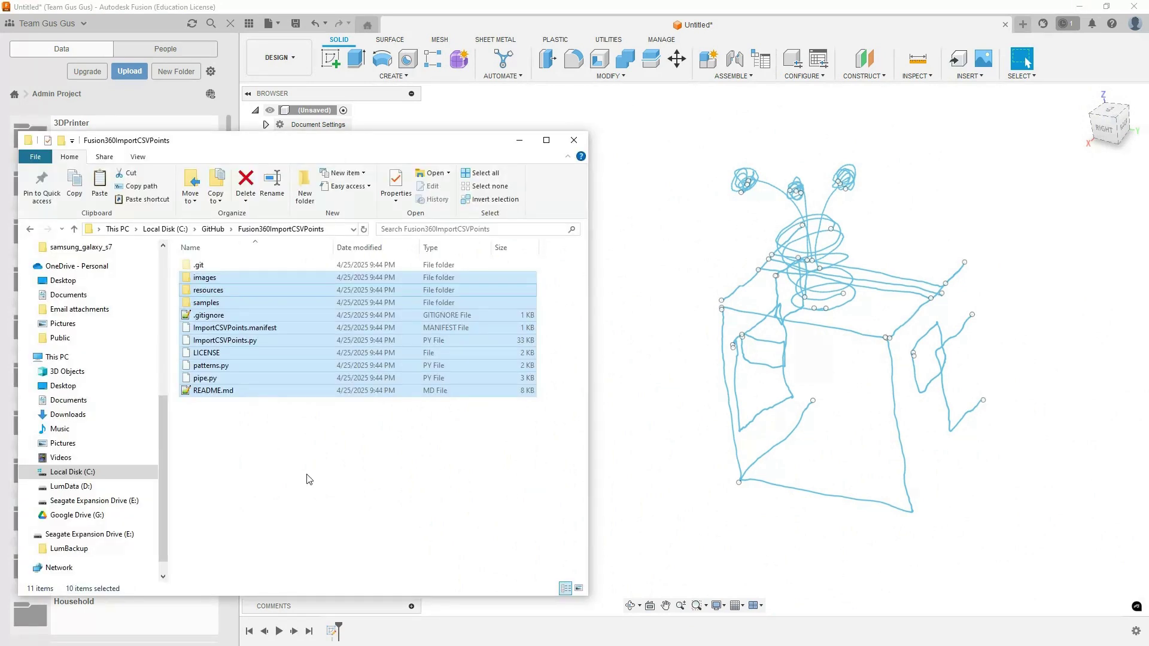
click(519, 140)
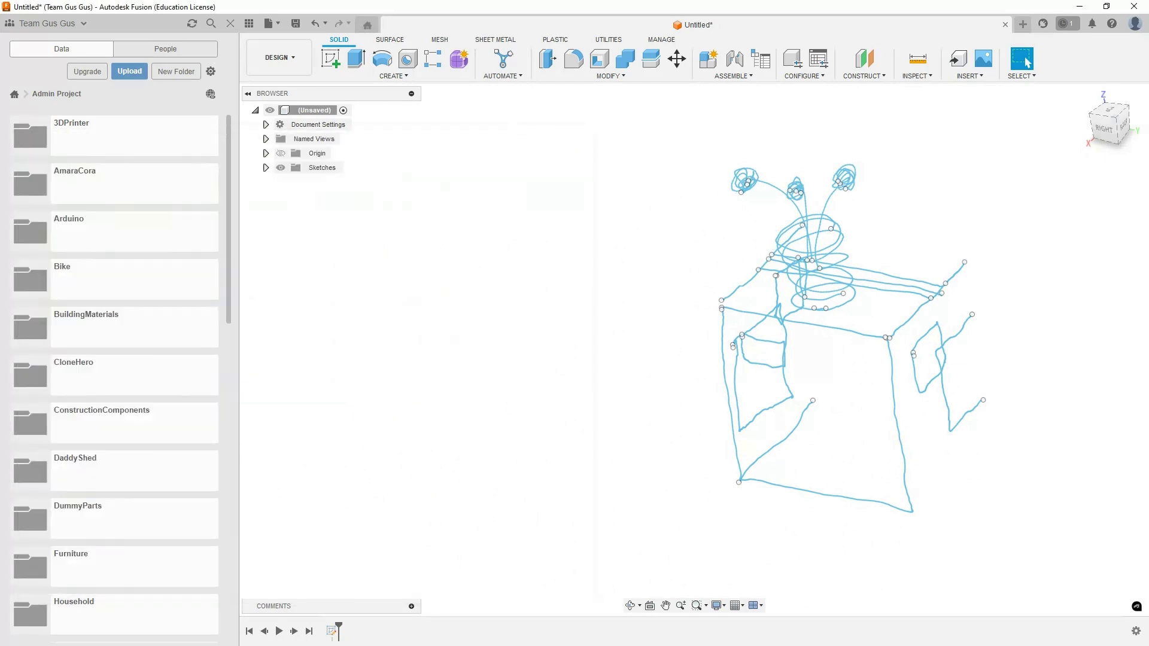
key(alt+Tab)
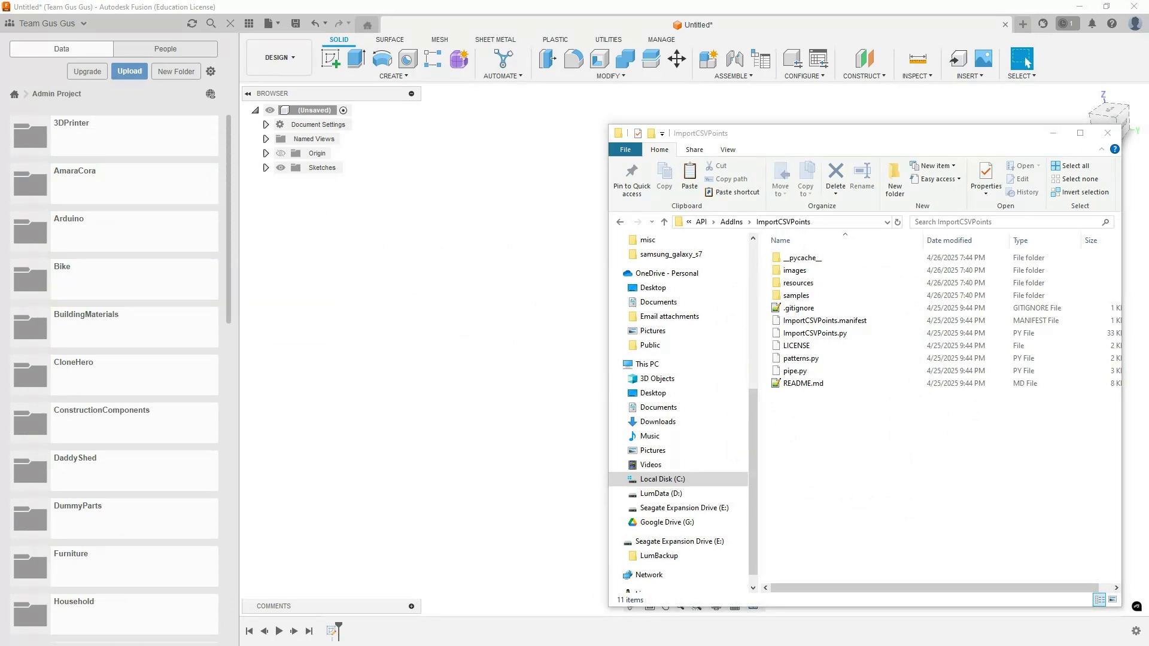
key(alt+Tab)
right_click(272, 279)
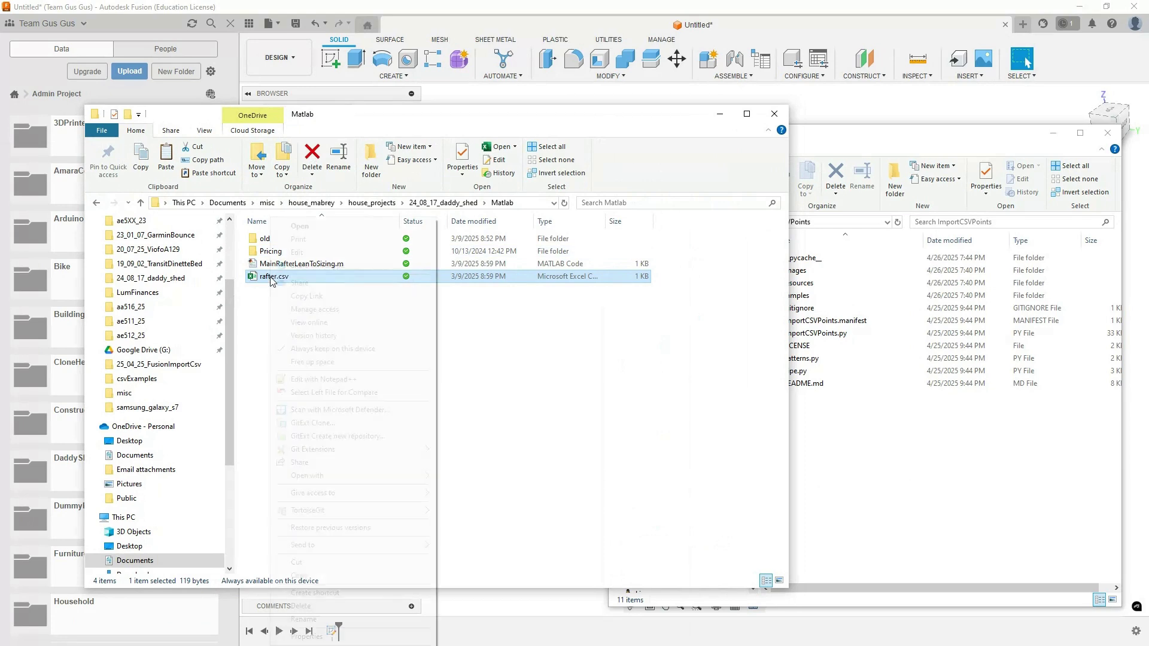
click(297, 253)
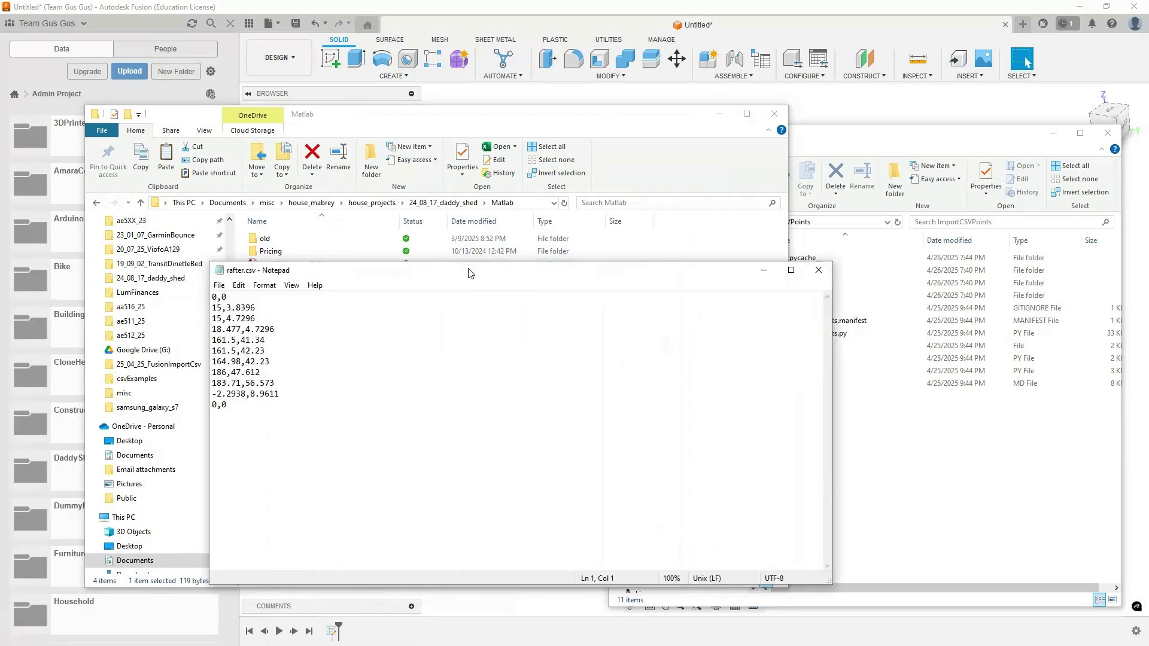
drag(422, 279, 481, 383)
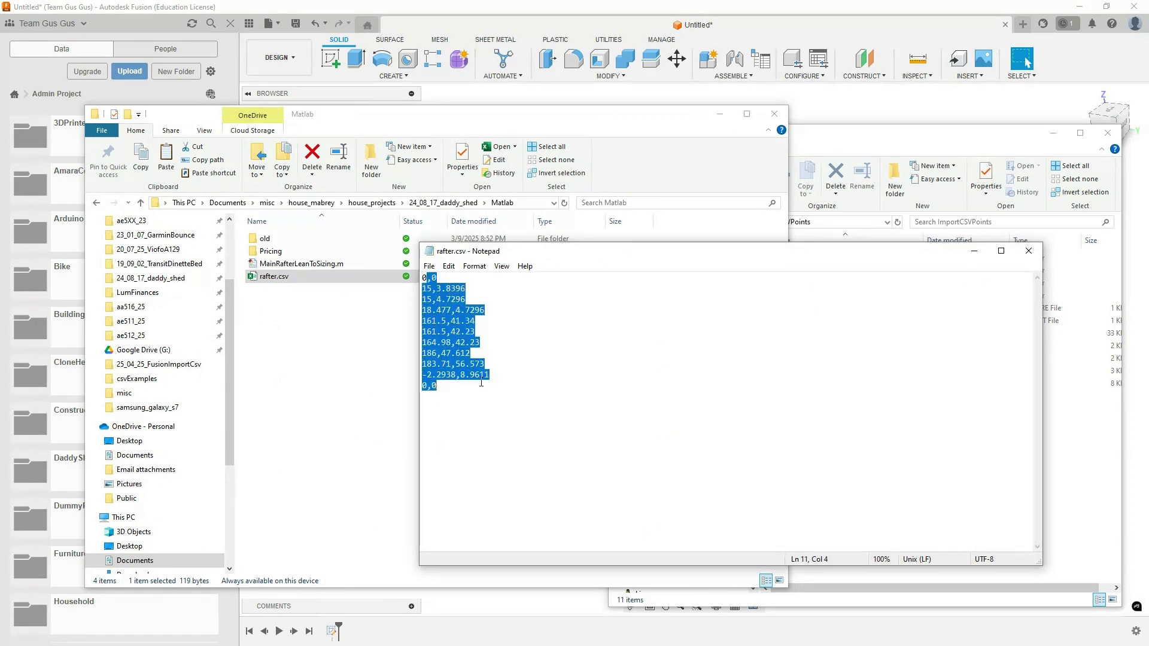
click(480, 398)
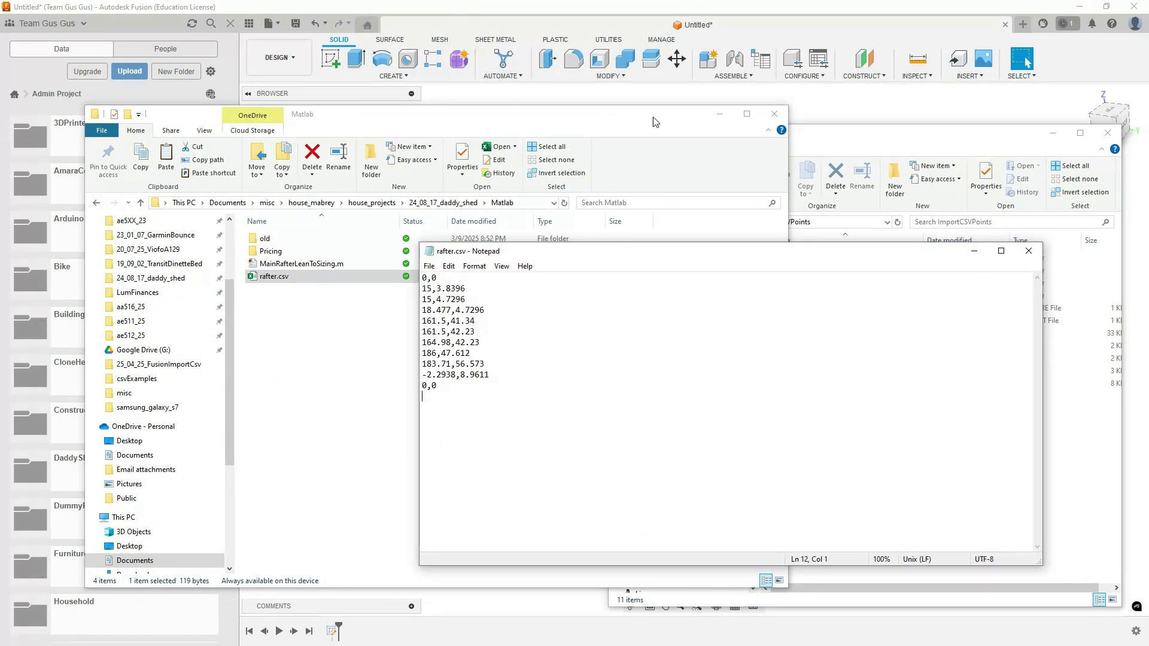
Step: Return to Autodesk Fusion, open the RafterType02 design from DaddyShed's Roof folder, and view it from the right side
click(648, 28)
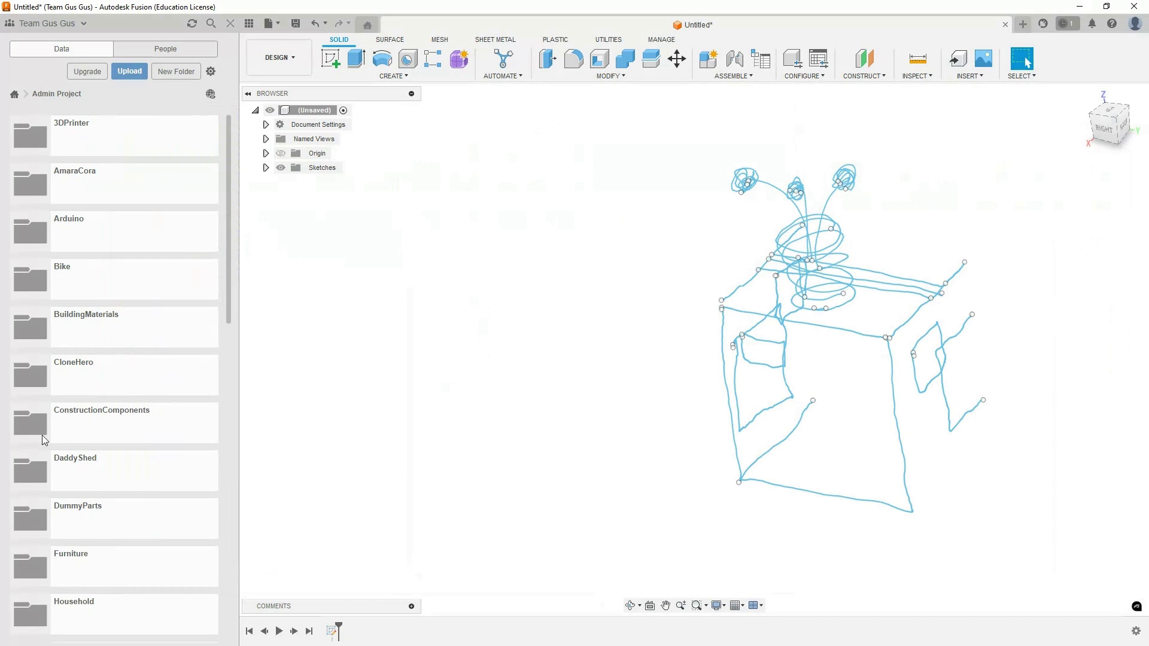
double_click(115, 480)
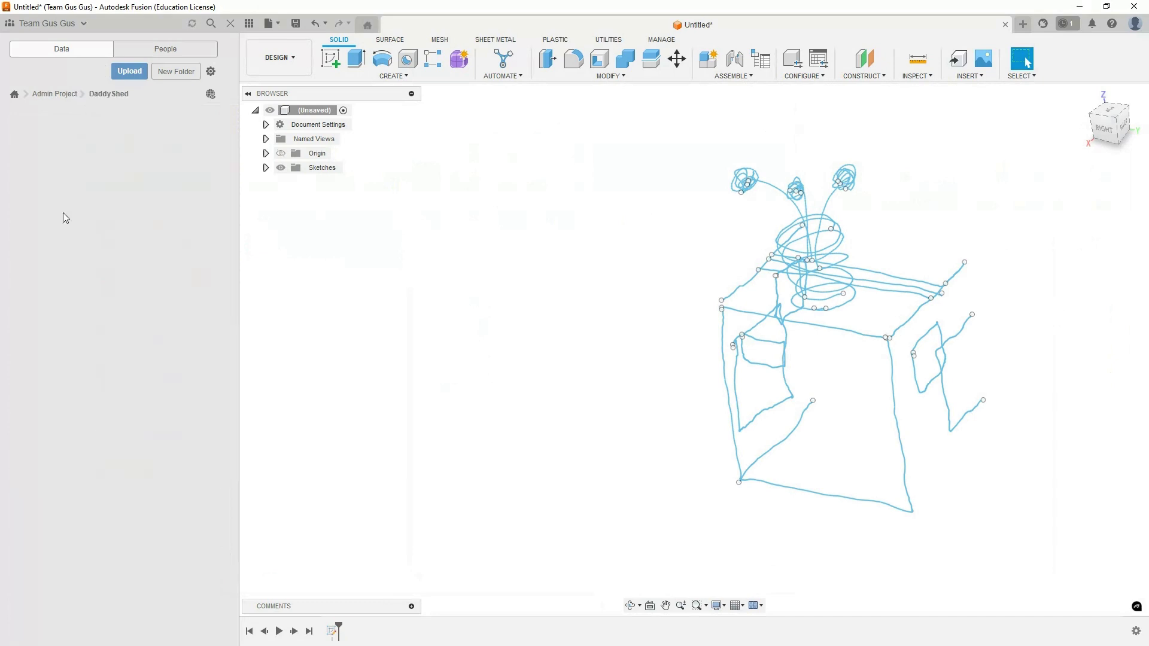
double_click(77, 286)
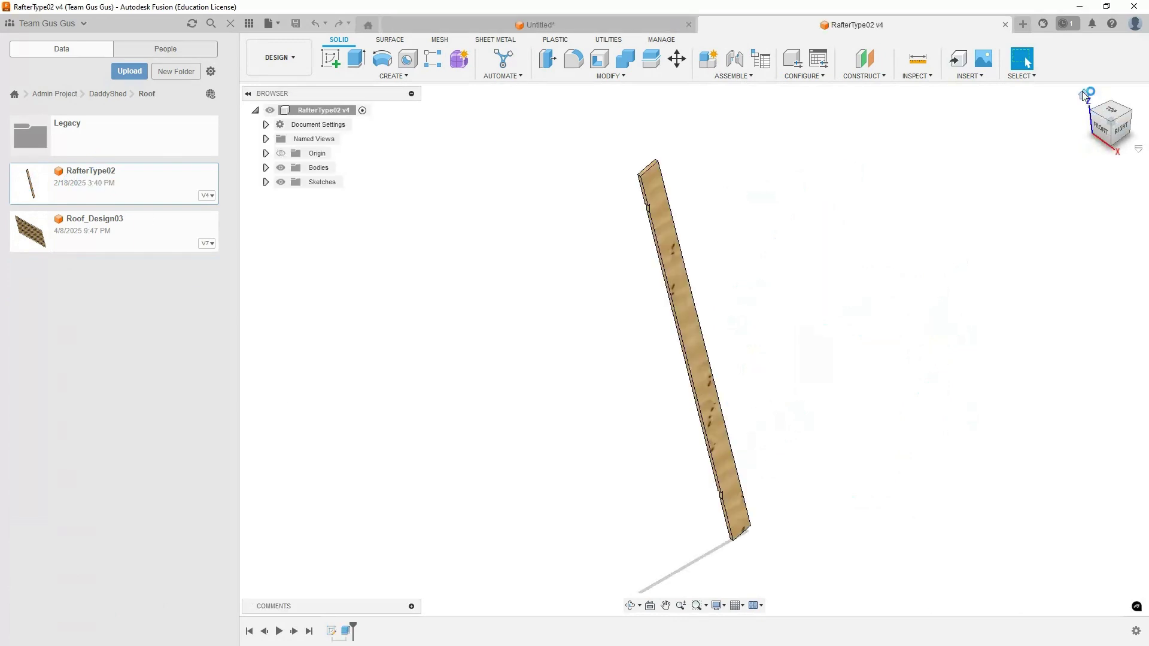
click(1103, 133)
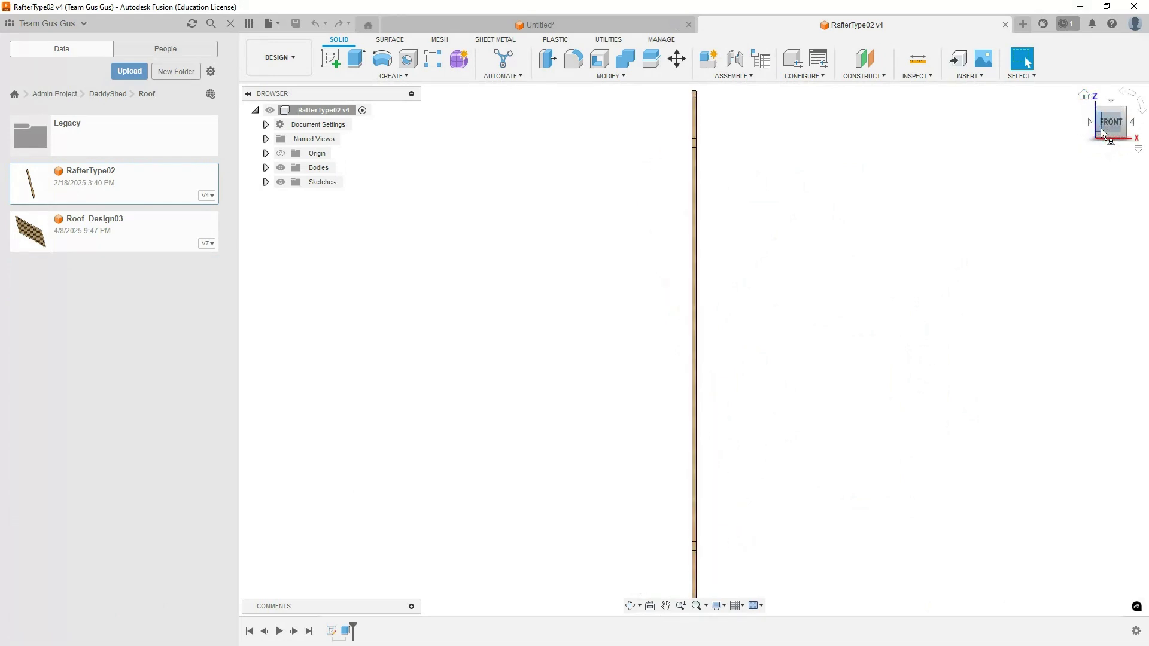
click(1134, 125)
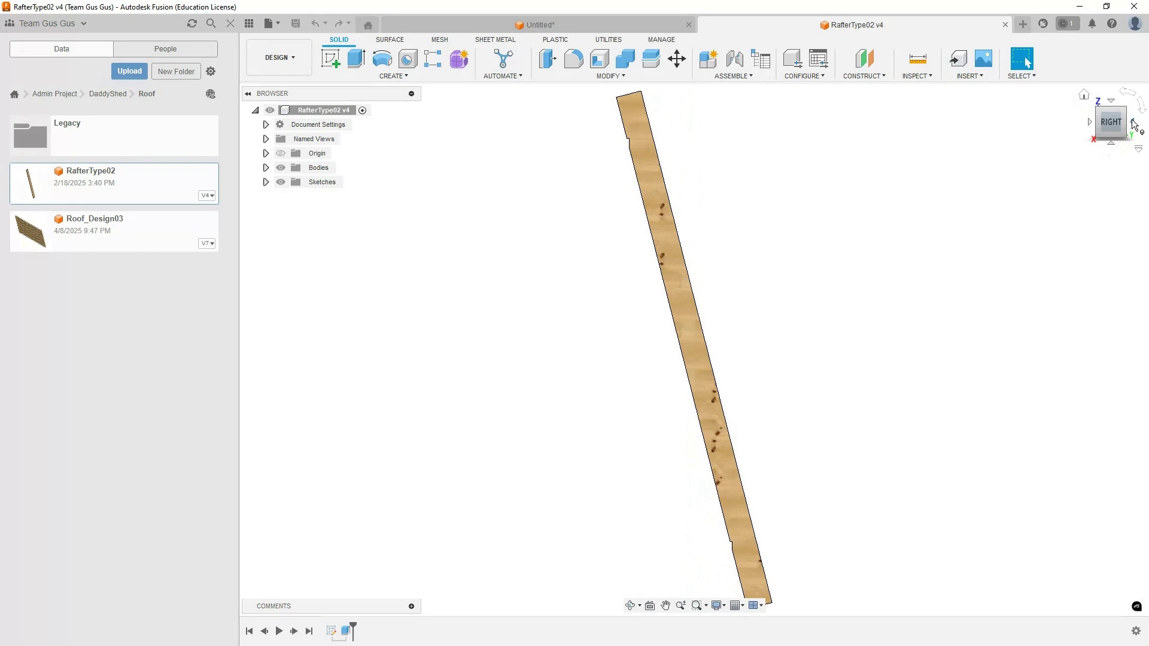
Step: Open the rafter's CSV points sketch for editing and examine its outline, including the notches and both ends
right_click(332, 630)
click(367, 515)
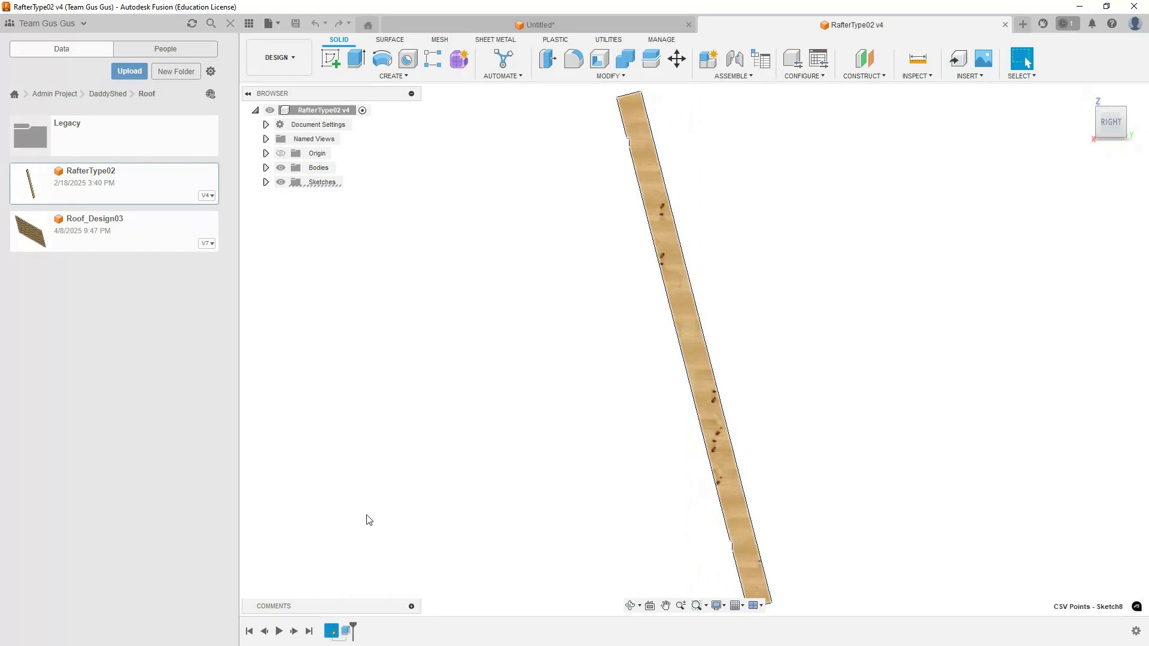
scroll(476, 442, up, 6)
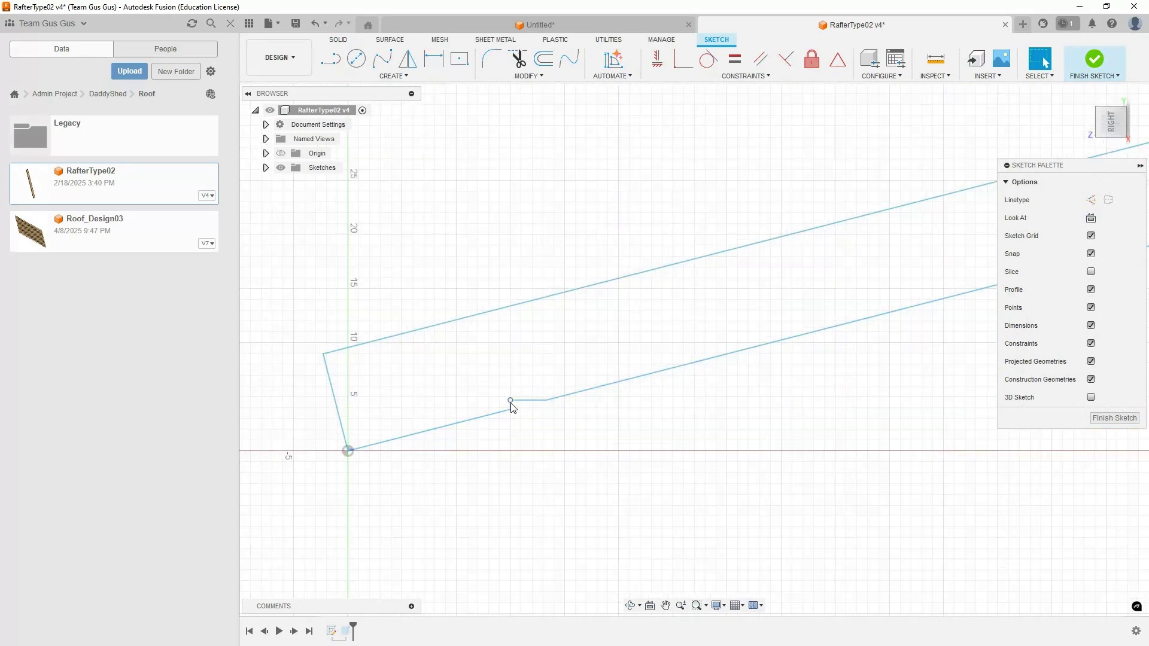
scroll(608, 443, up, 2)
scroll(658, 440, down, 5)
middle_drag(785, 427, 537, 441)
scroll(536, 442, down, 3)
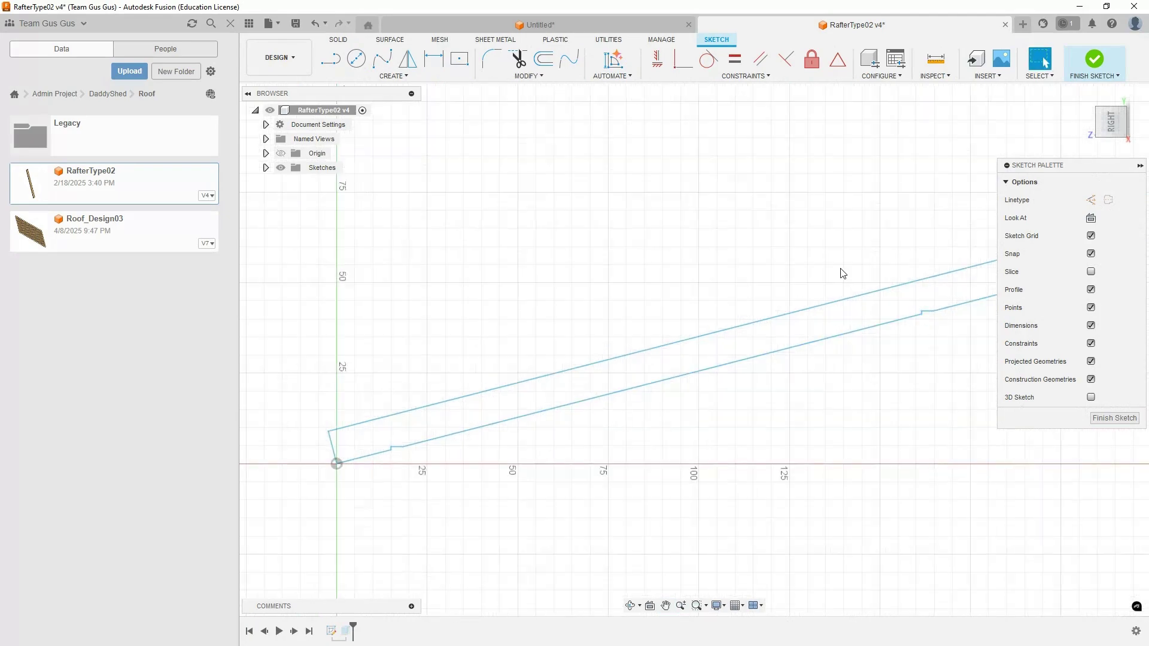
middle_drag(844, 261, 746, 272)
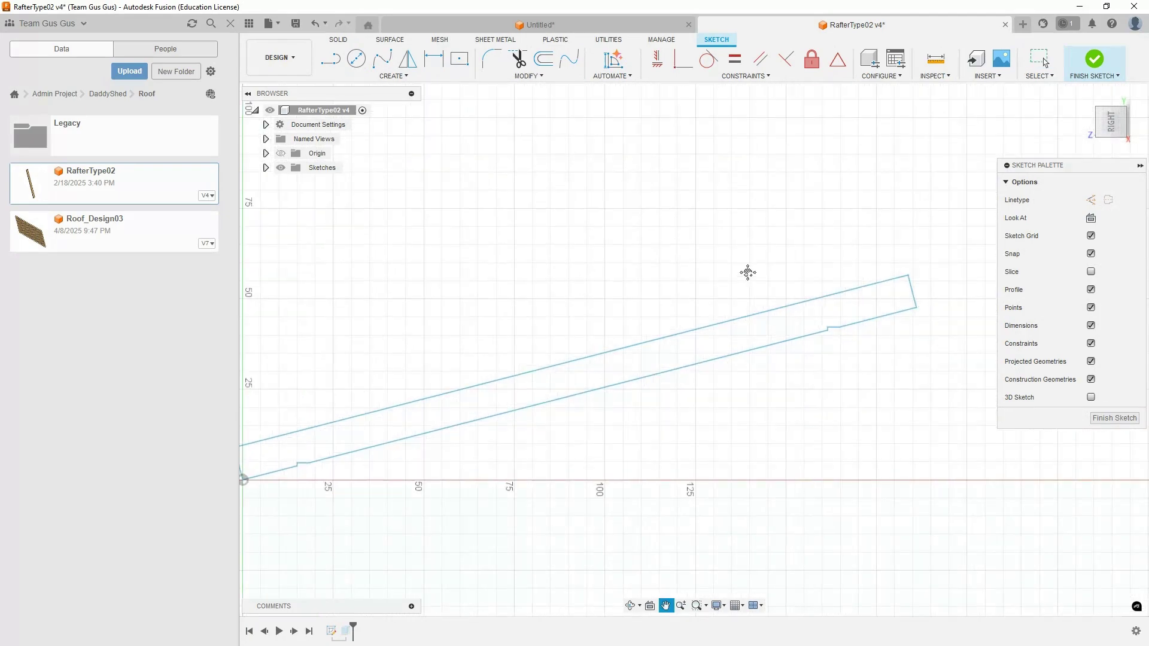
Step: Finish the rafter sketch without inserting anything and inspect the solid rafter from an oblique angle
click(975, 78)
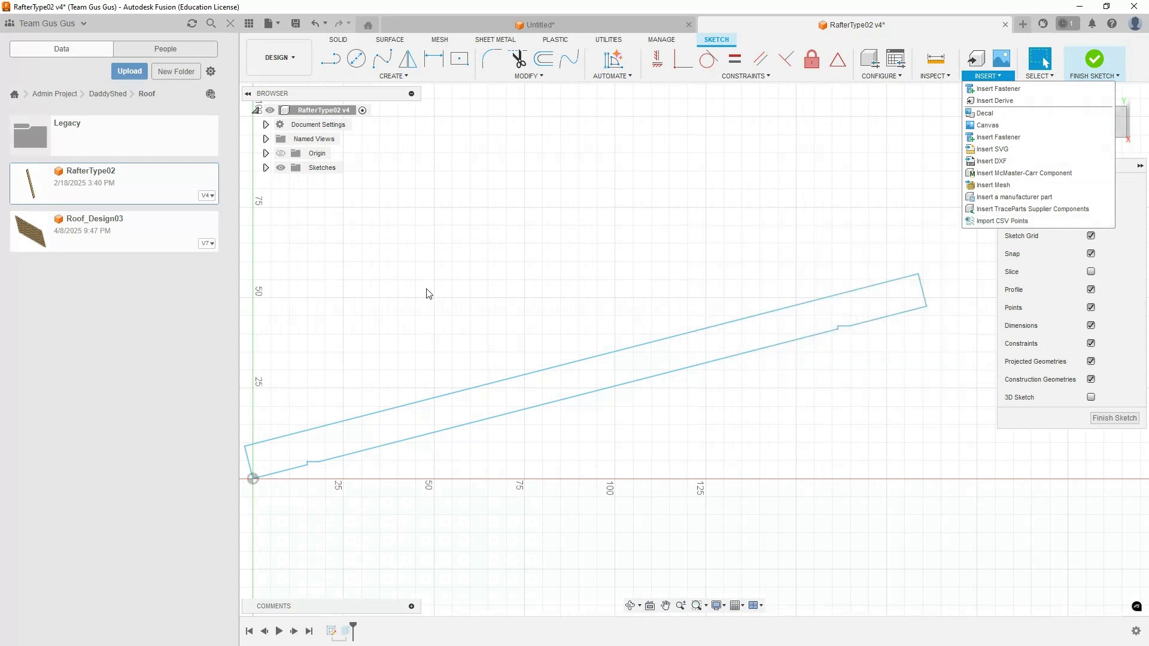
click(393, 474)
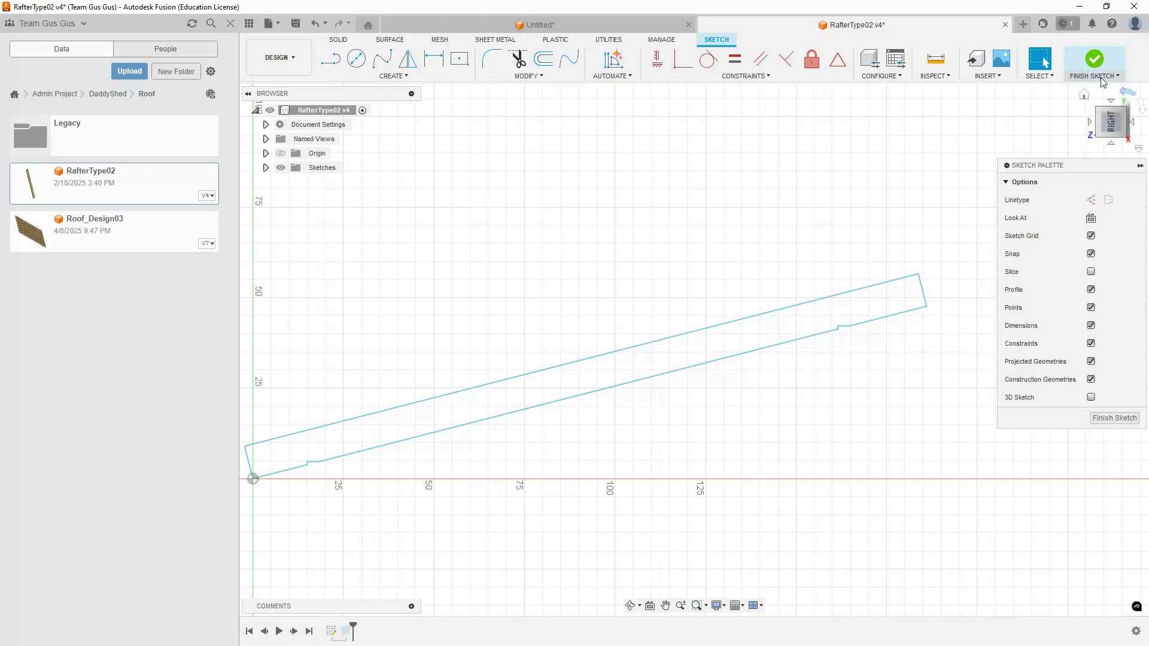
click(1094, 58)
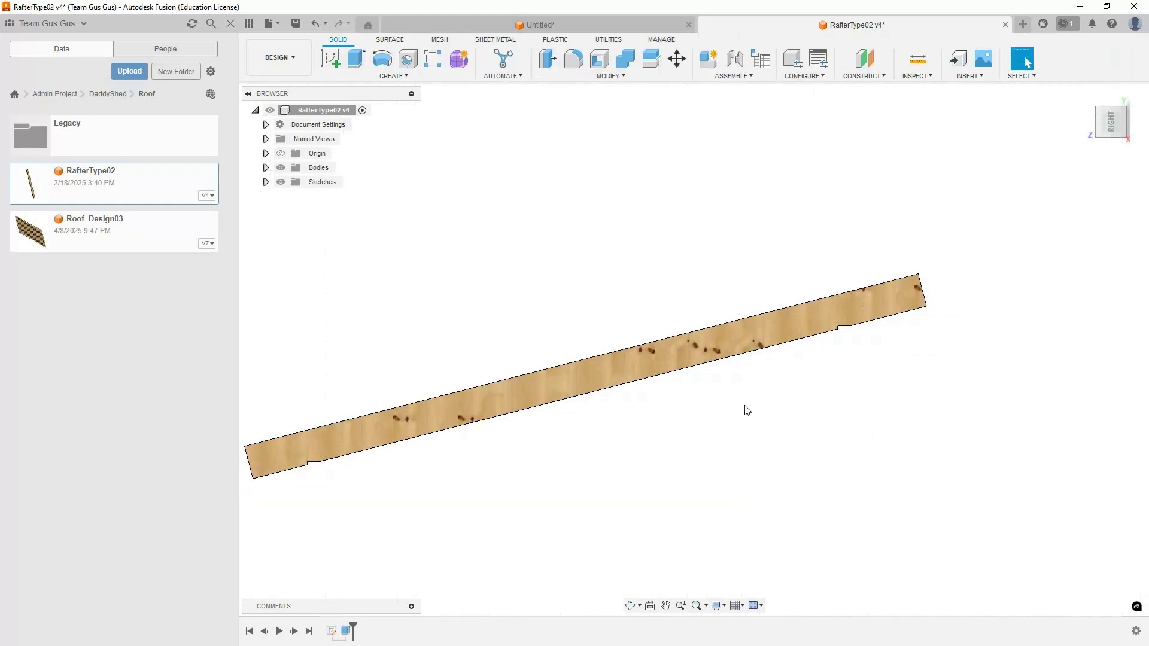
shift+middle_drag(747, 410, 281, 133)
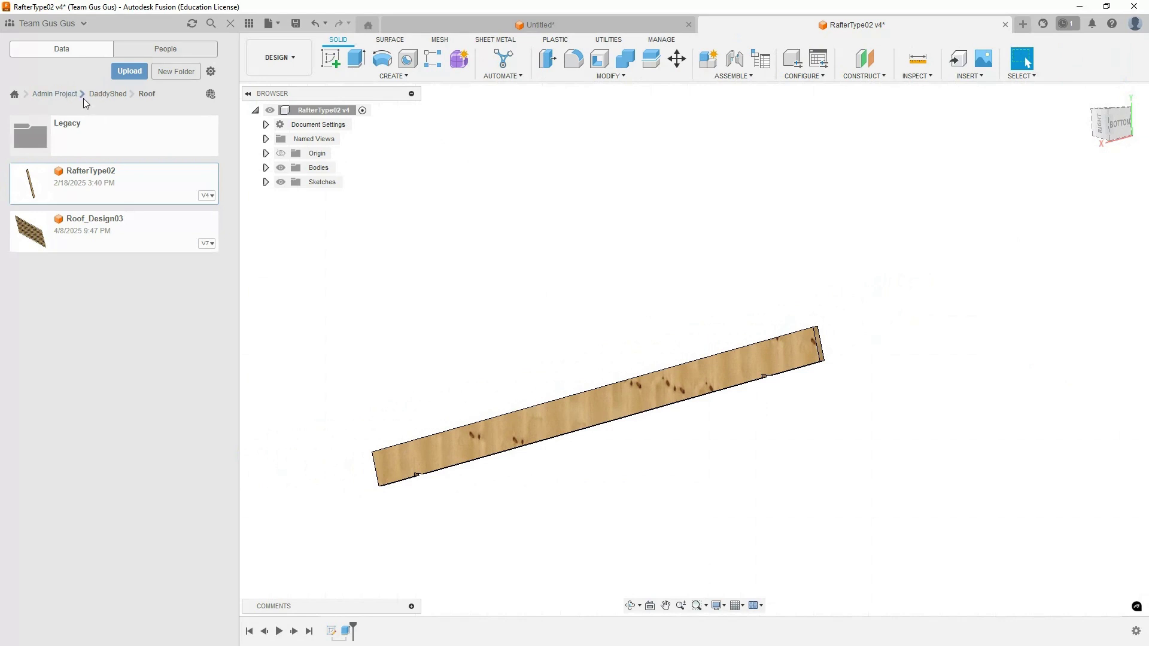
Step: Open the Assembly_Design03 design from the DaddyShed folder
click(103, 94)
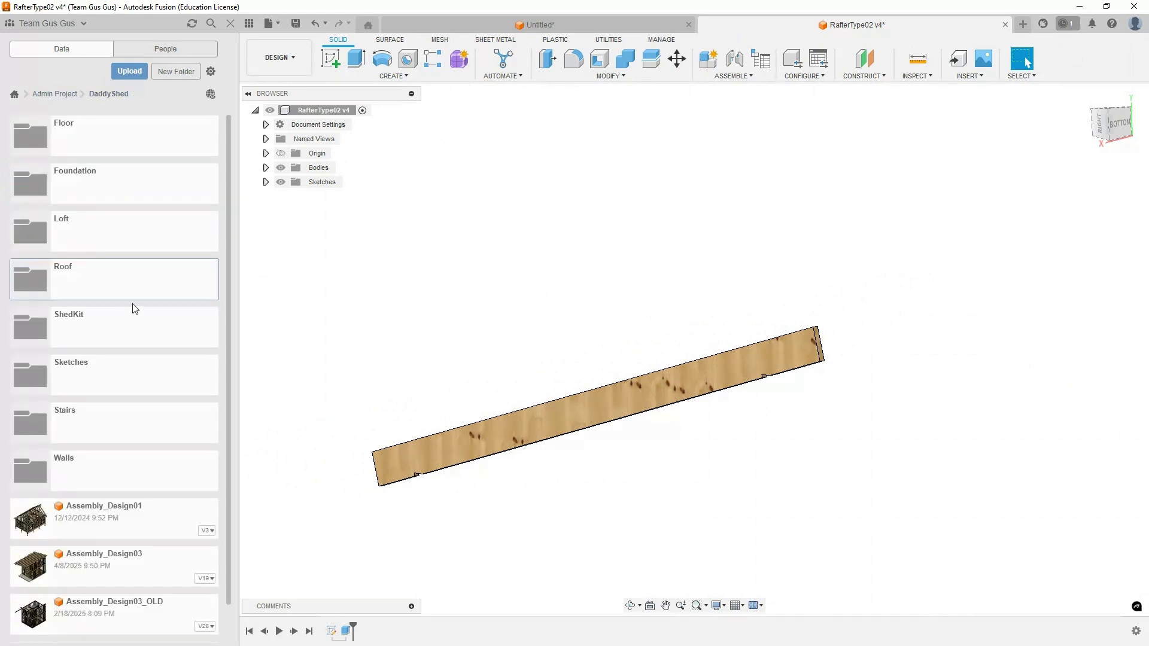
double_click(112, 569)
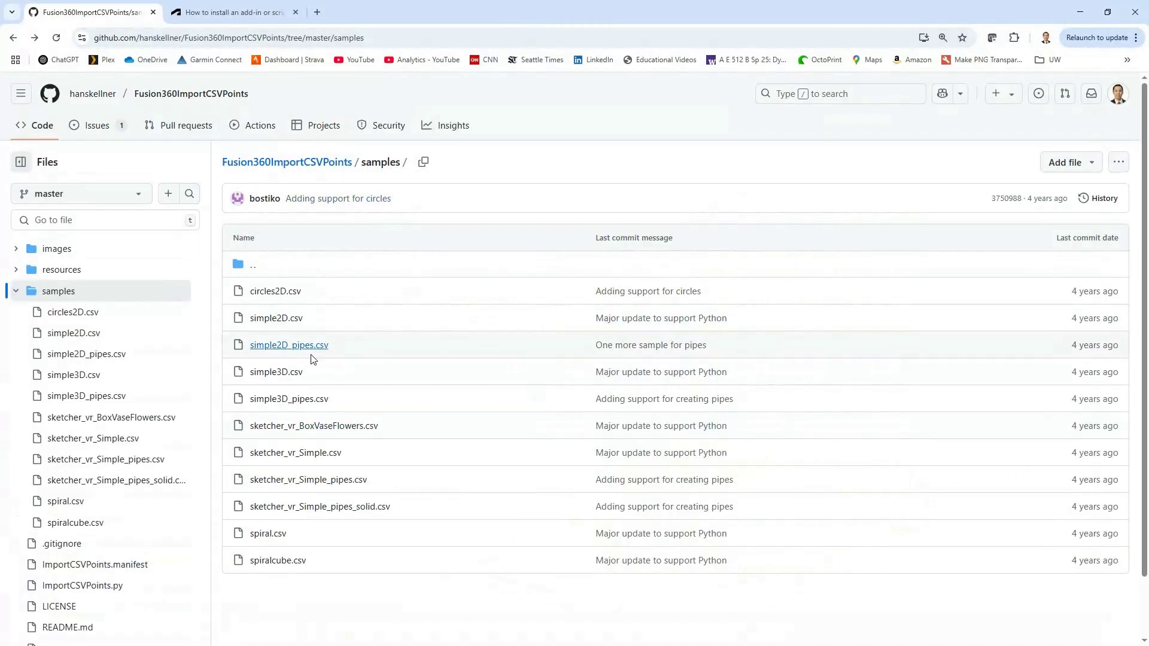
Step: Switch to the browser, go to the Fusion360ImportCSVPoints repository's main page, and review the README's installation, import settings, Solid Body style, patterns, pipes and circles
click(286, 162)
scroll(248, 431, down, 5)
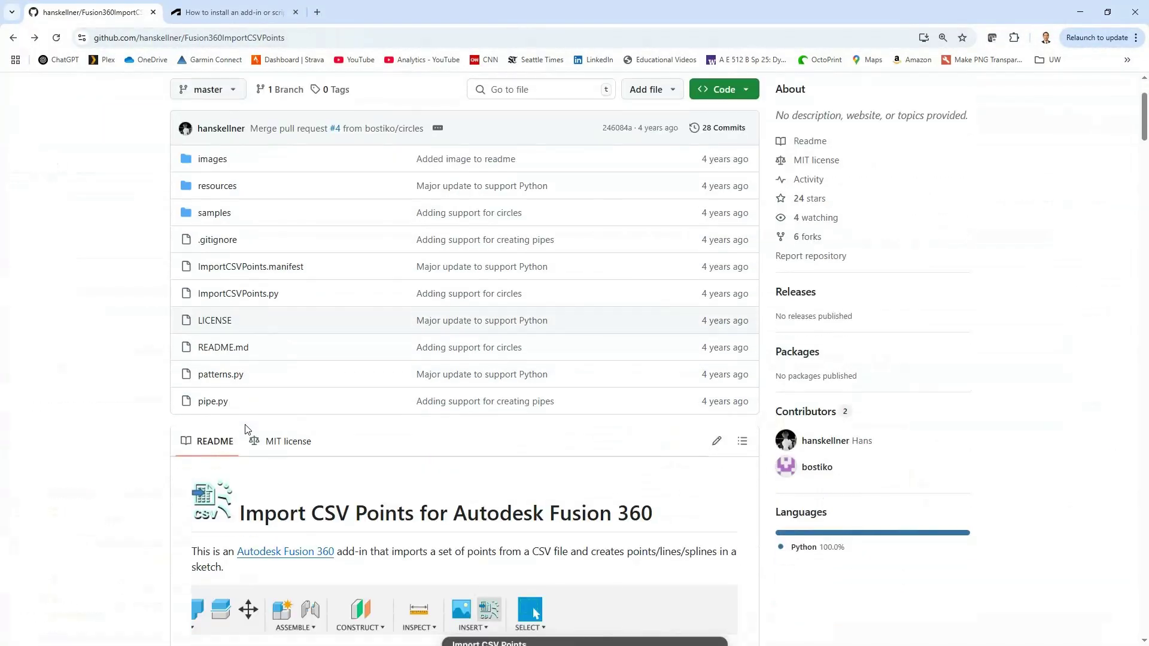
scroll(246, 430, down, 13)
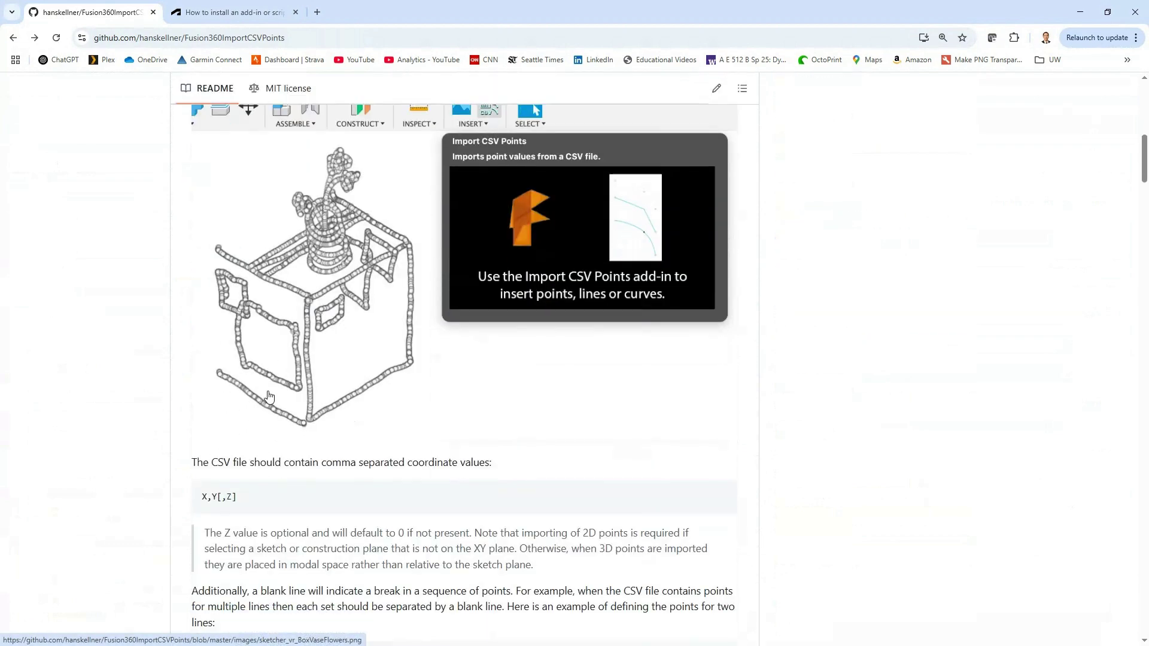
scroll(268, 392, down, 16)
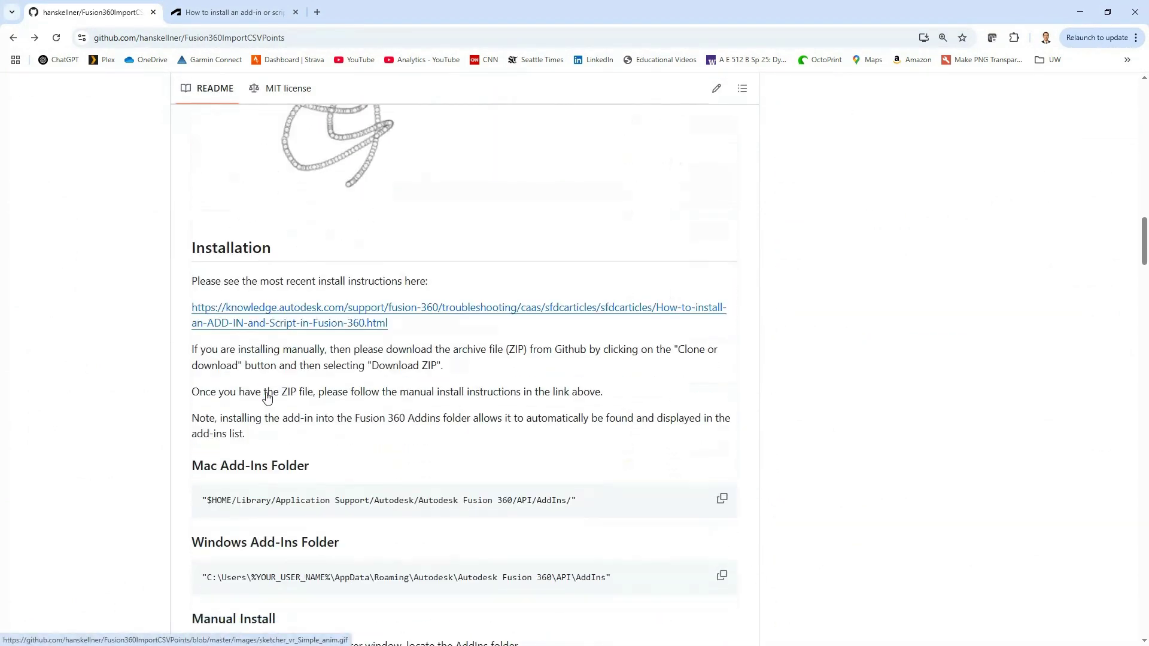
scroll(267, 398, down, 20)
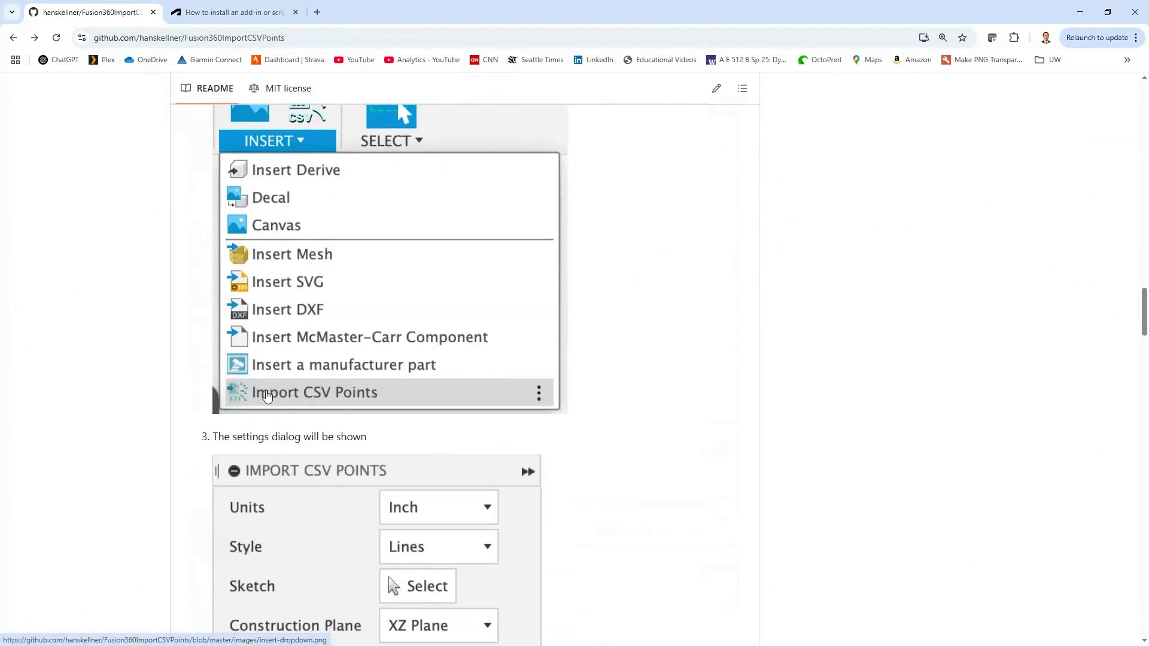
scroll(267, 401, down, 16)
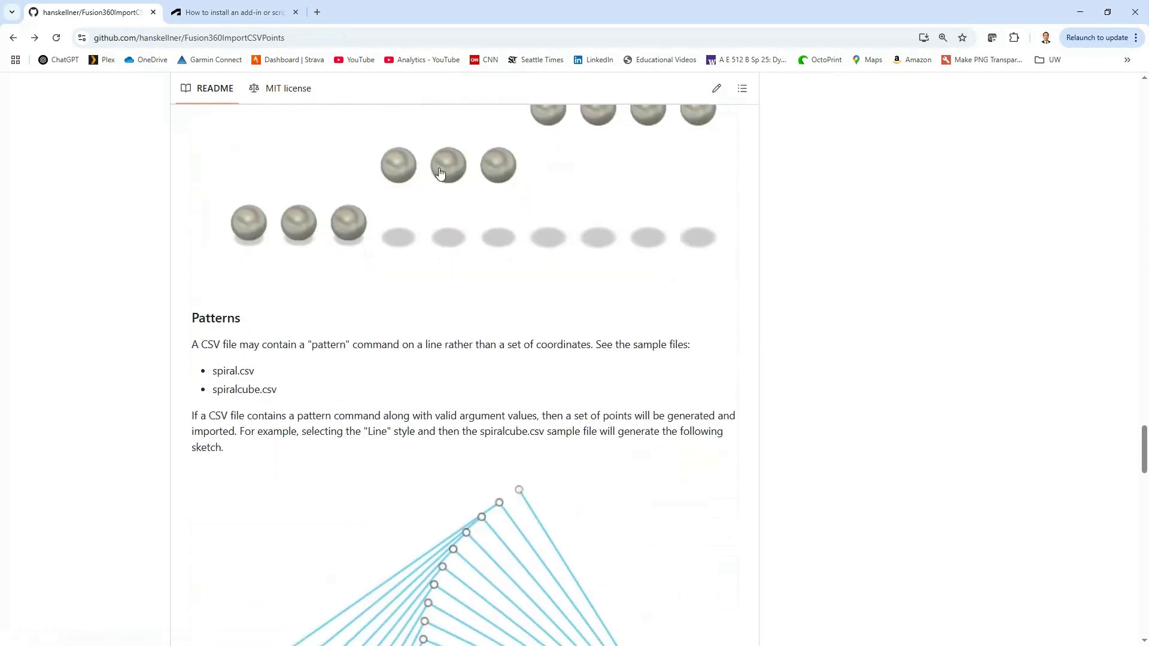
scroll(339, 392, down, 17)
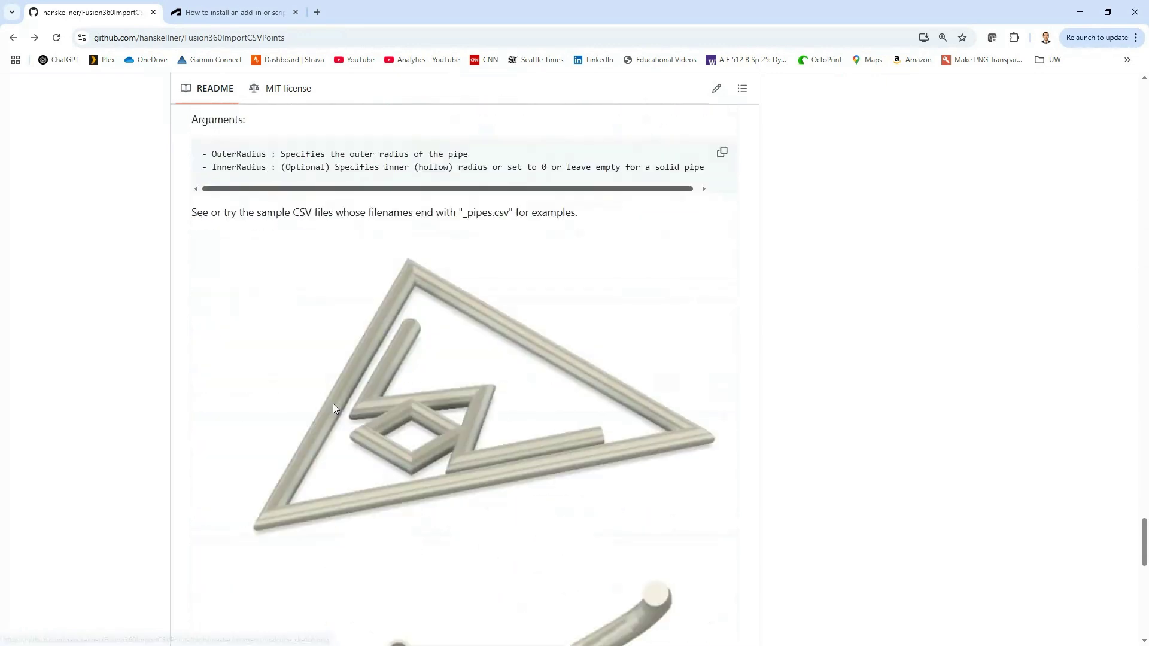
scroll(402, 413, down, 8)
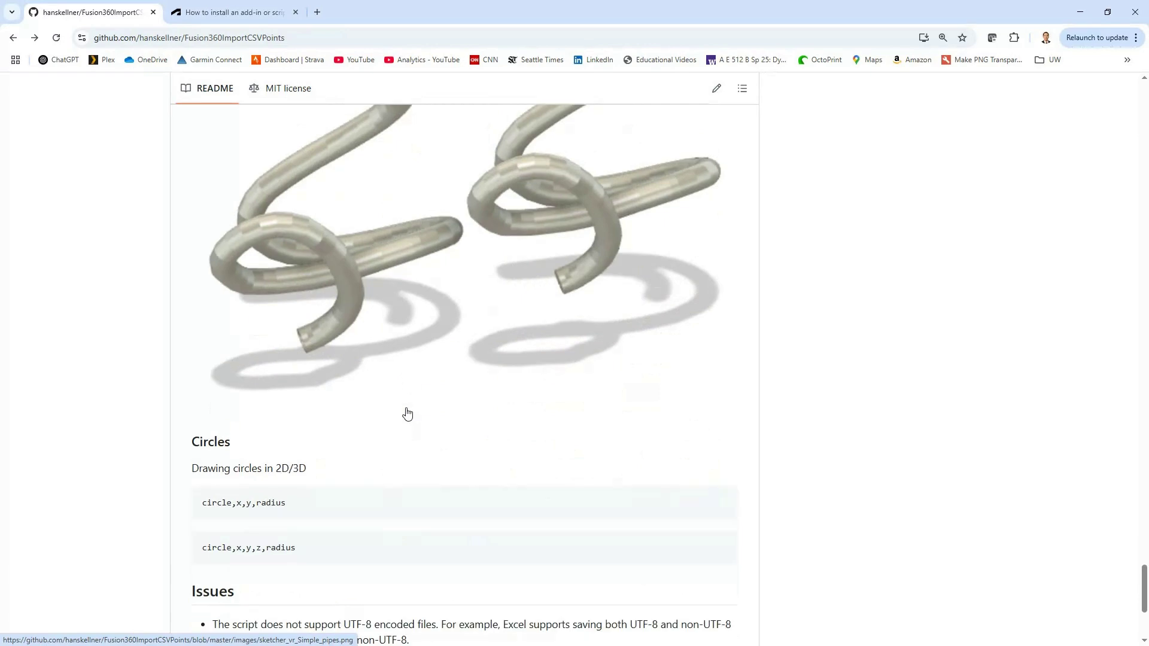
scroll(404, 414, up, 20)
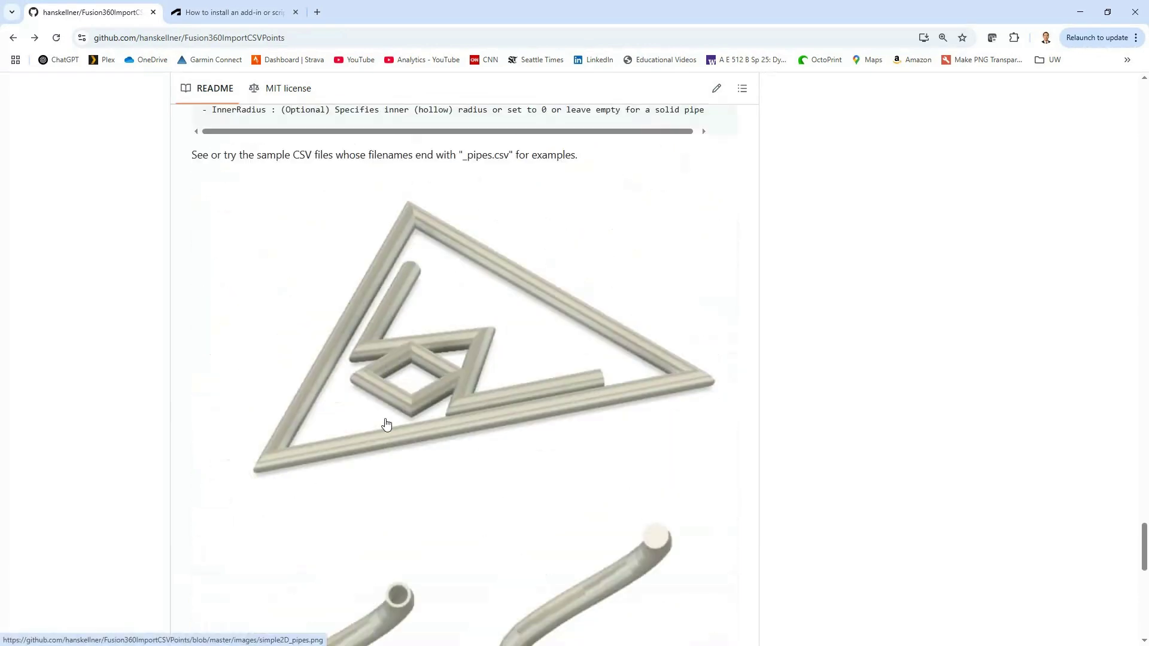
scroll(365, 422, up, 15)
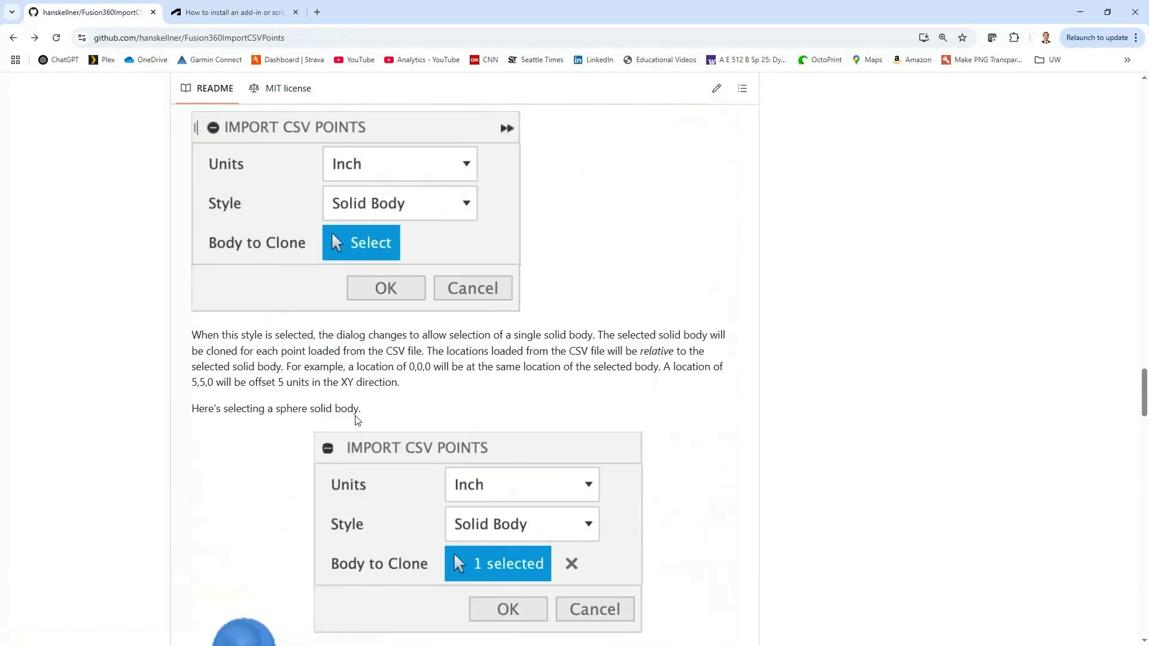